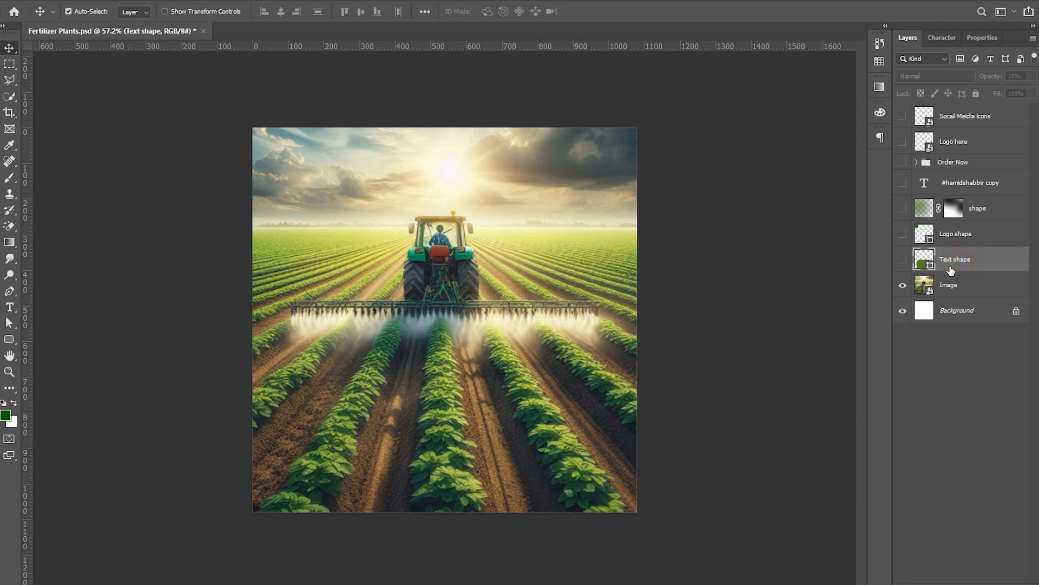
Show the Text shape layer over the field image and leave all layers deselected
left_click(492, 397)
left_click_drag(509, 423, 470, 391)
key("ctrl+z")
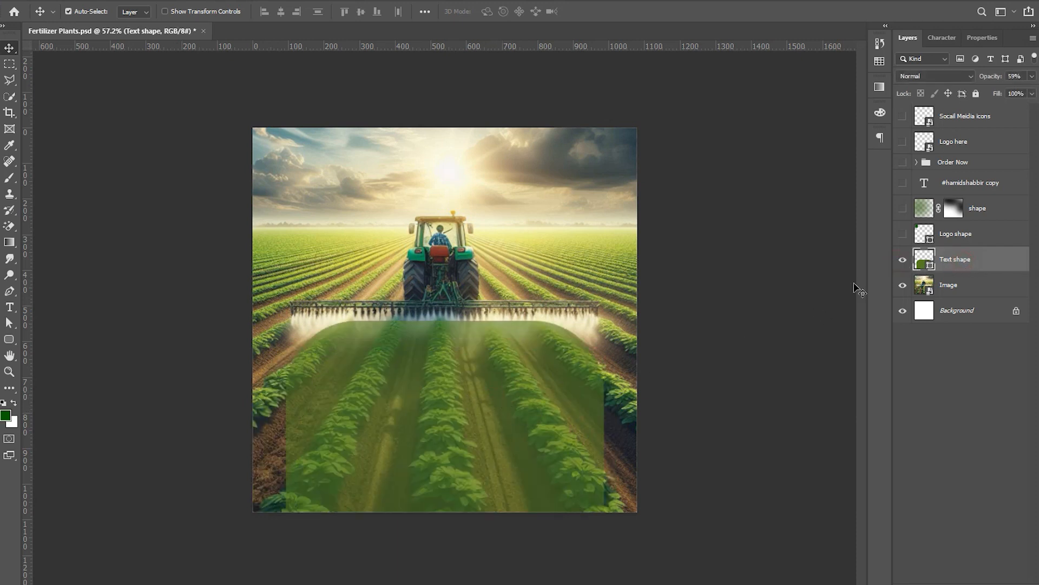
left_click(903, 238)
left_click(903, 238)
left_click(806, 314)
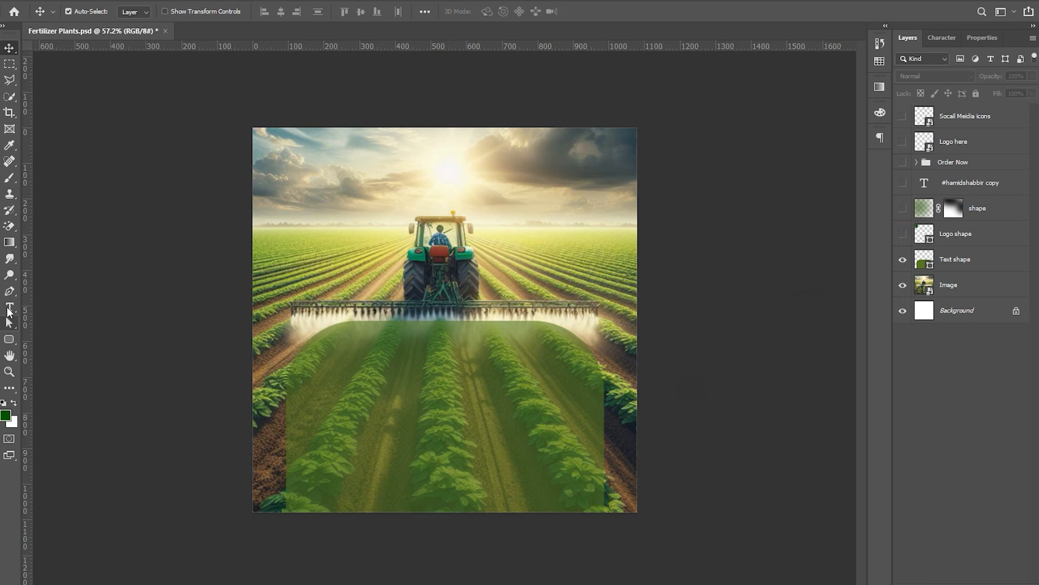
Set the Type tool's text color to white (ffffff)
left_click(9, 307)
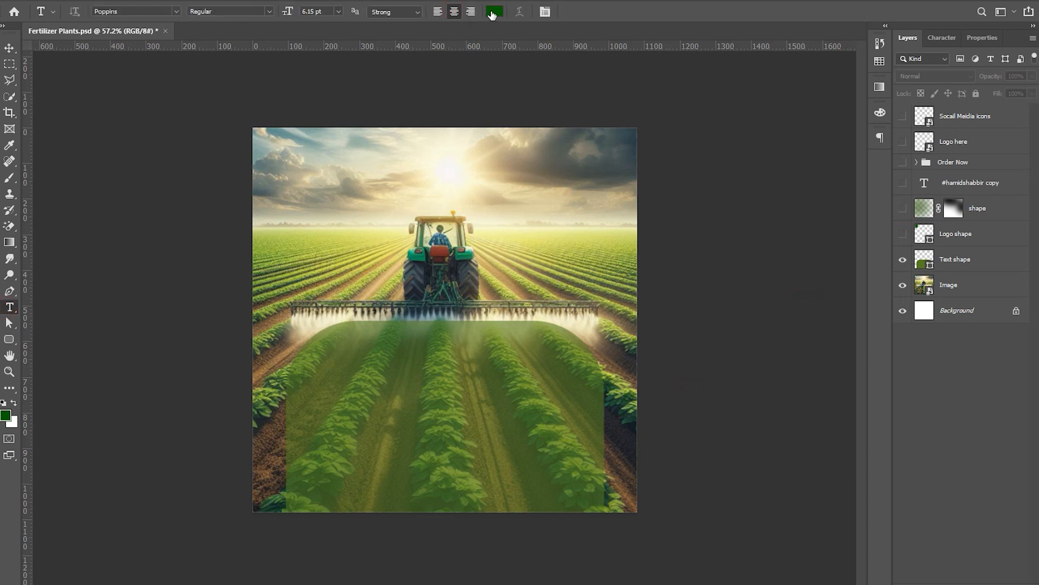
left_click(494, 12)
left_click_drag(726, 382, 676, 345)
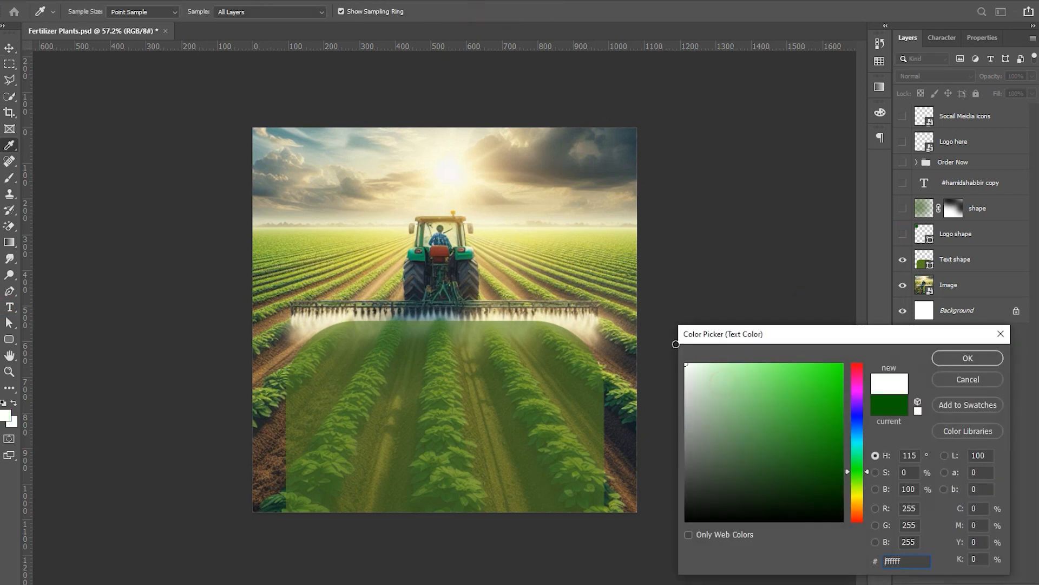
left_click(967, 359)
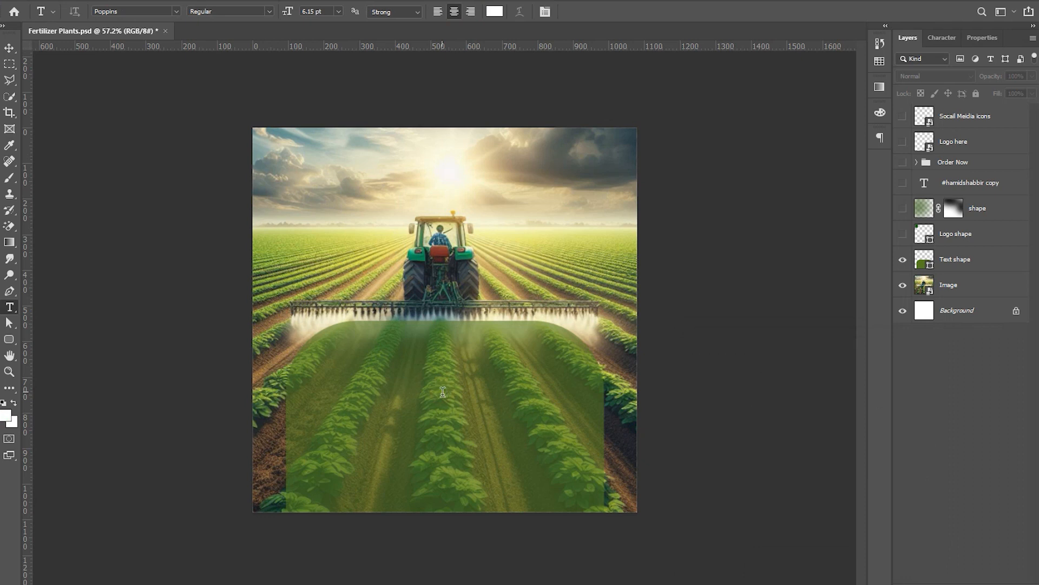
Add a placeholder text line in the middle of the green shape and scale it to about 627 px wide
left_click(443, 392)
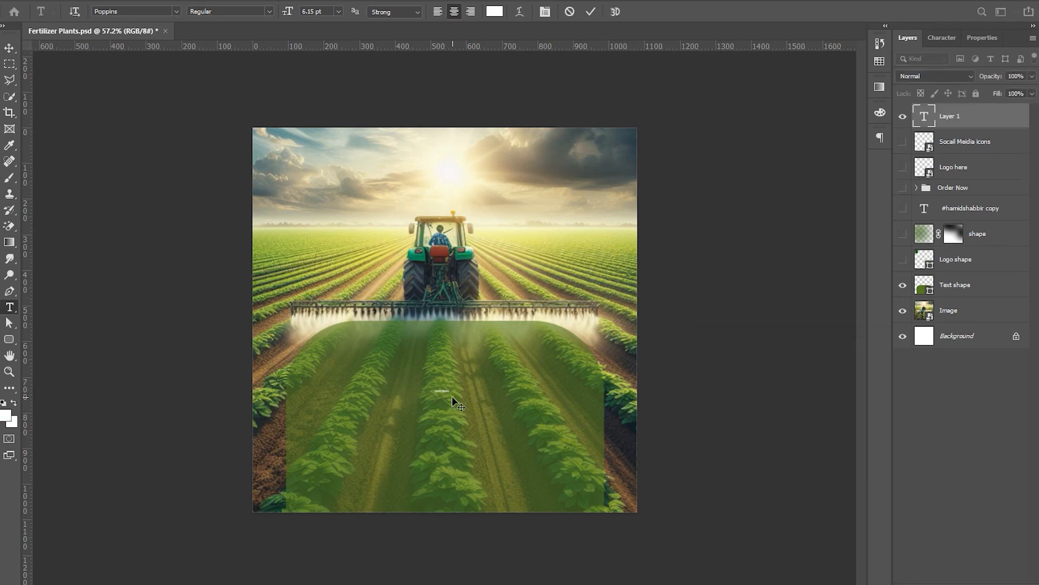
key("ctrl+Return")
key("ctrl+t")
left_click_drag(451, 393, 546, 428)
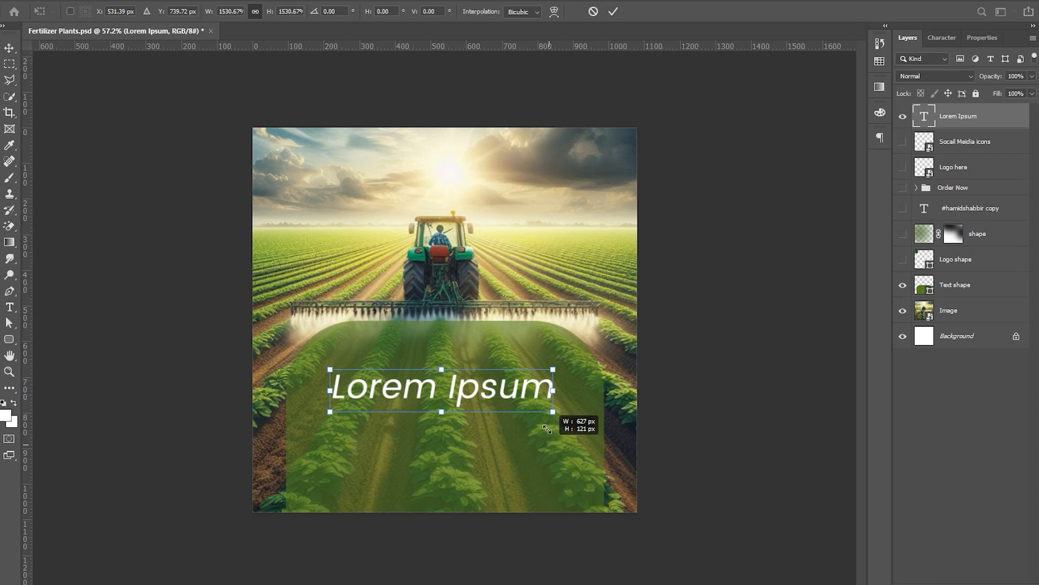
key("Return")
Replace the placeholder wording with "Fertilizer"
triple_click(479, 390)
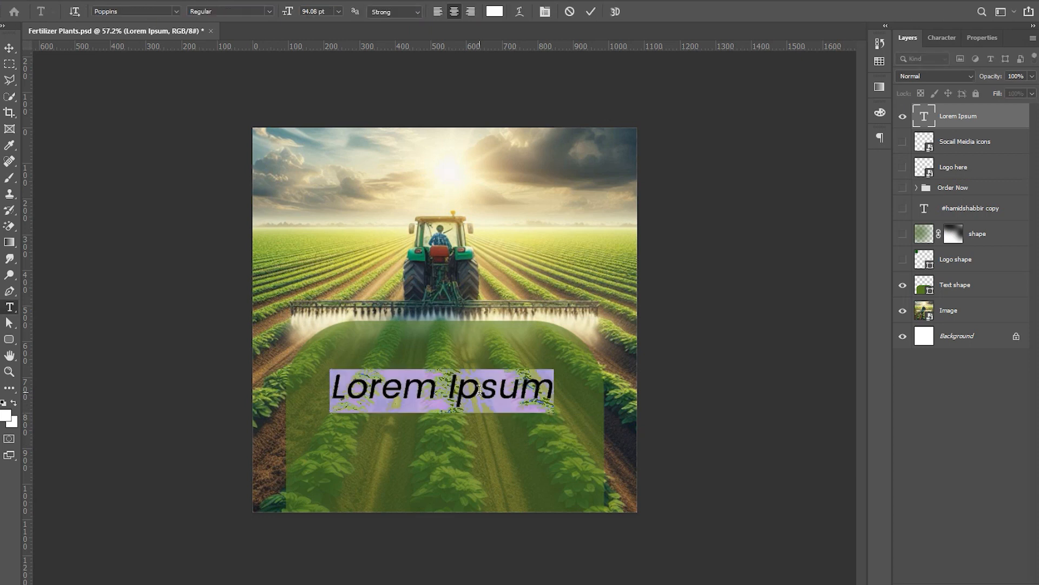
type("Fertilizer")
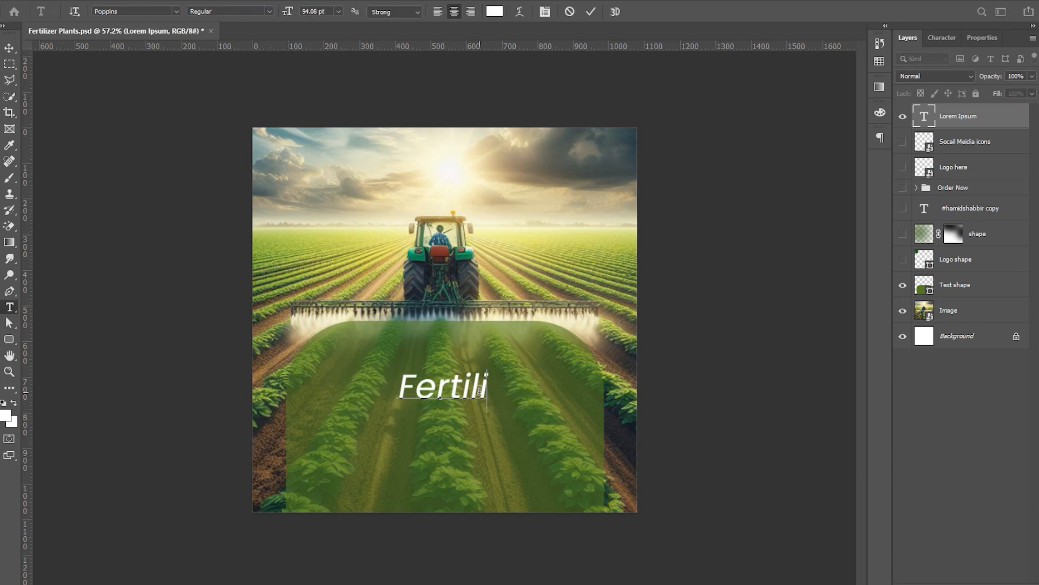
key("ctrl+Return")
Raise the Fertilizer text, duplicate it directly below, and change the copy's wording to "Plants"
key("v")
mouse_move(479, 390)
left_mouse_down()
mouse_move(482, 360)
mouse_move(479, 401)
left_mouse_up()
double_click(475, 390)
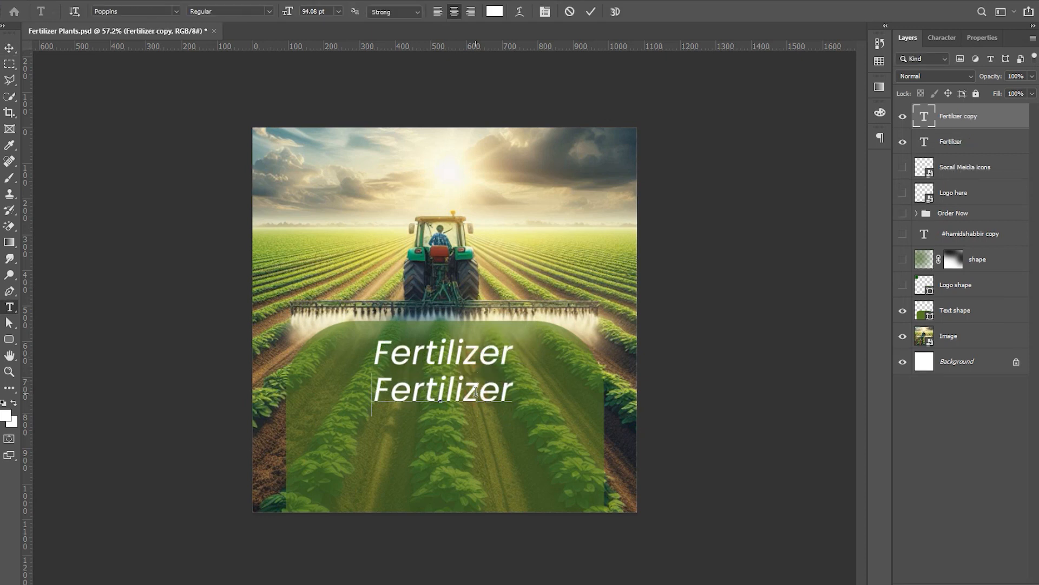
key("ctrl+a")
type("Pla")
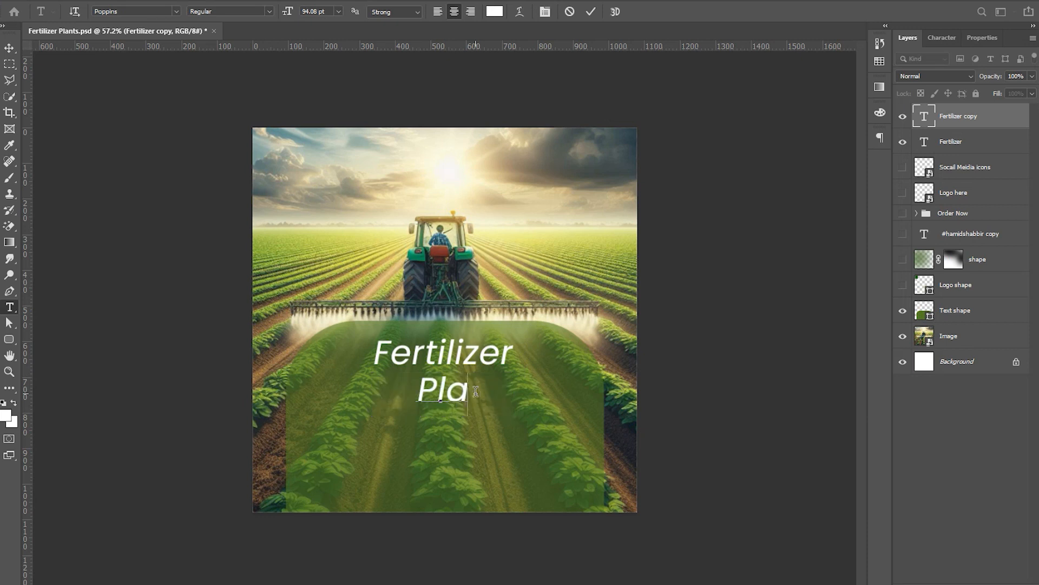
type("nts")
key("ctrl+Return")
key("v")
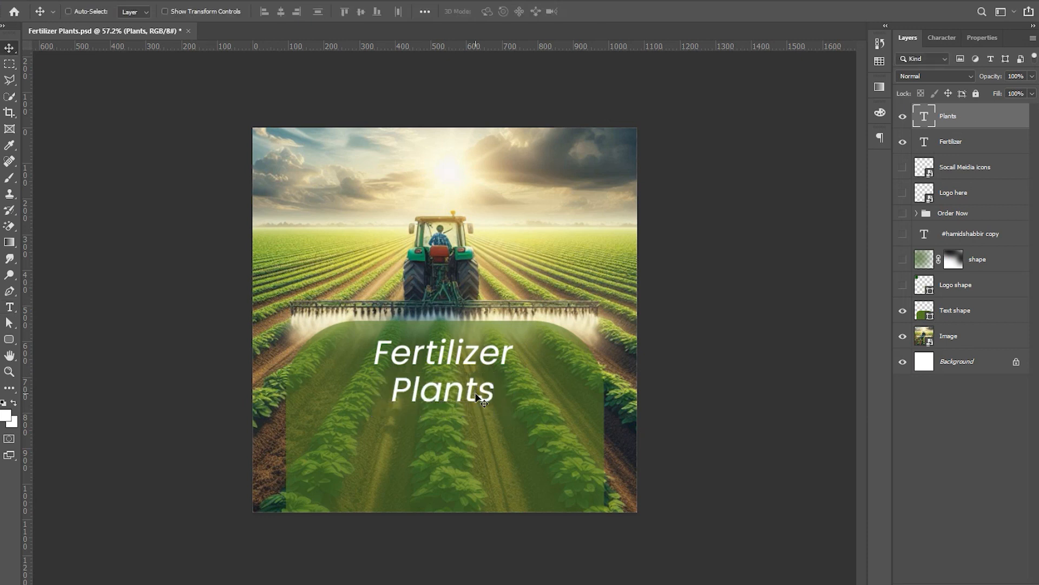
Remove the faux italic from the Fertilizer and Plants texts and set both to 95 pt
left_click(466, 357, "shift")
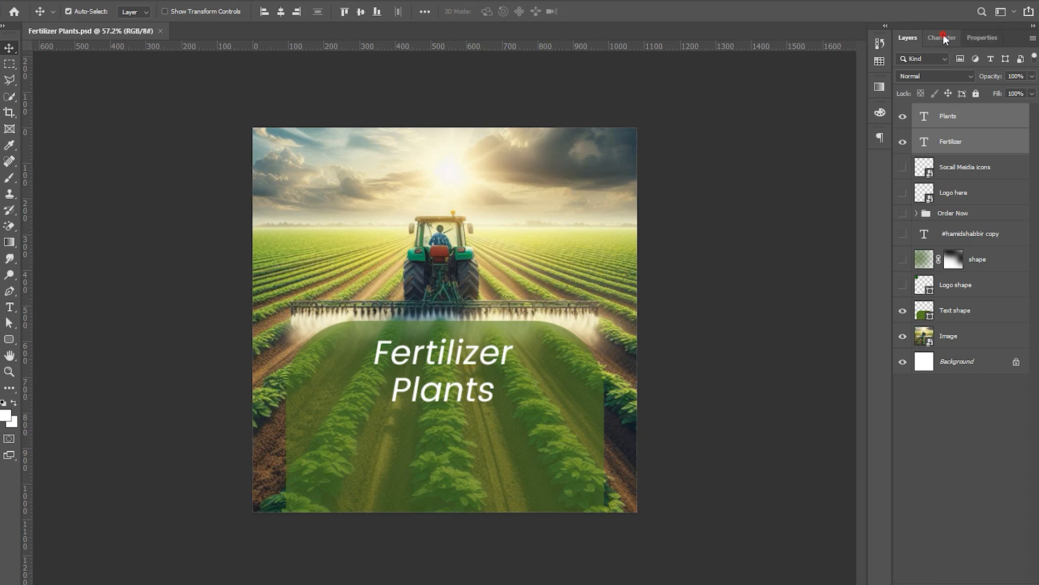
left_click(943, 37)
left_click(933, 130)
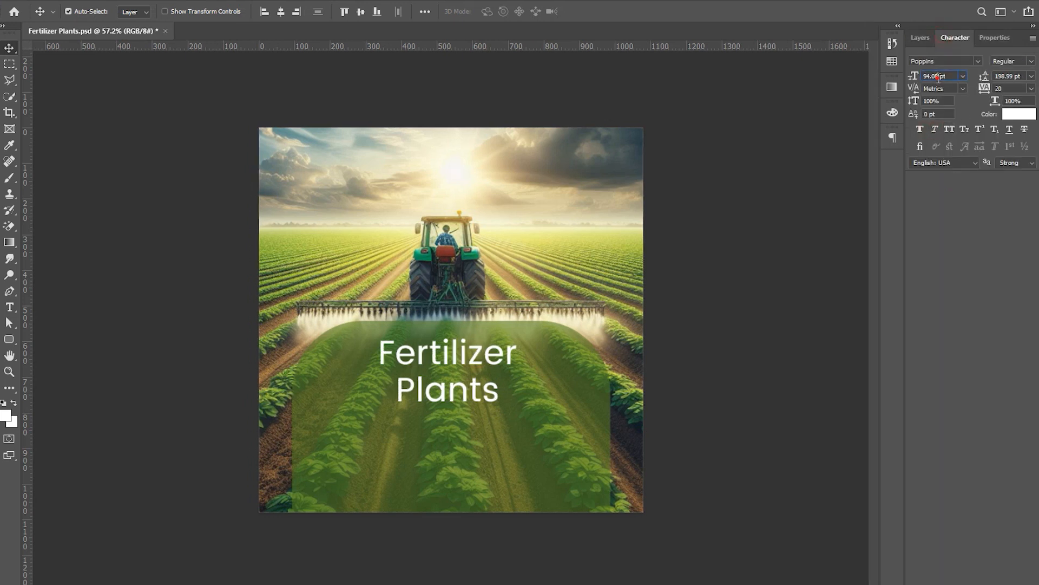
key("Return")
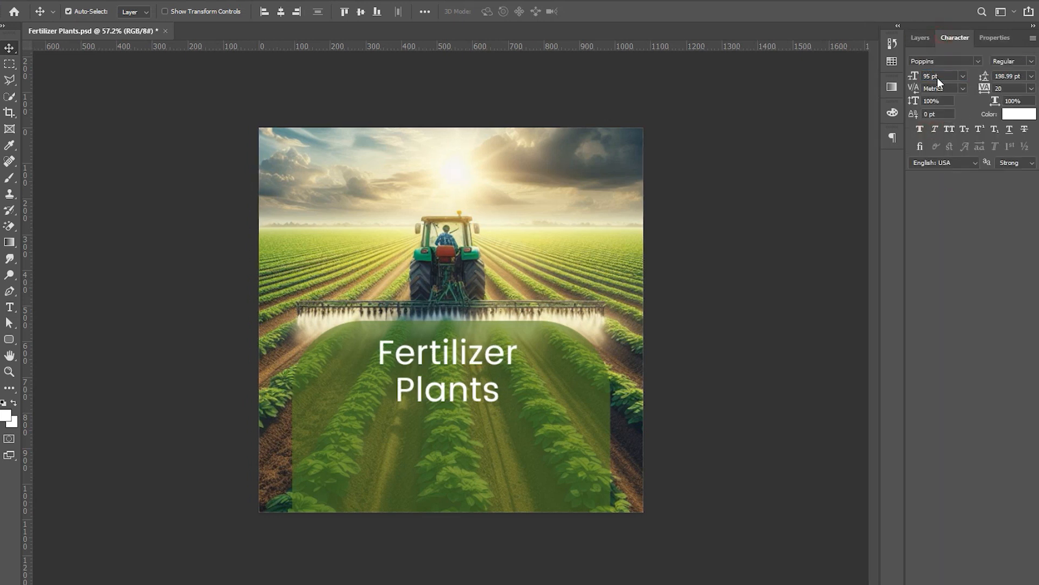
left_click(709, 269)
left_click(674, 390)
Scale the Plants text up to about 243%
left_click(475, 401)
key("ctrl+t")
left_click_drag(502, 418, 558, 438)
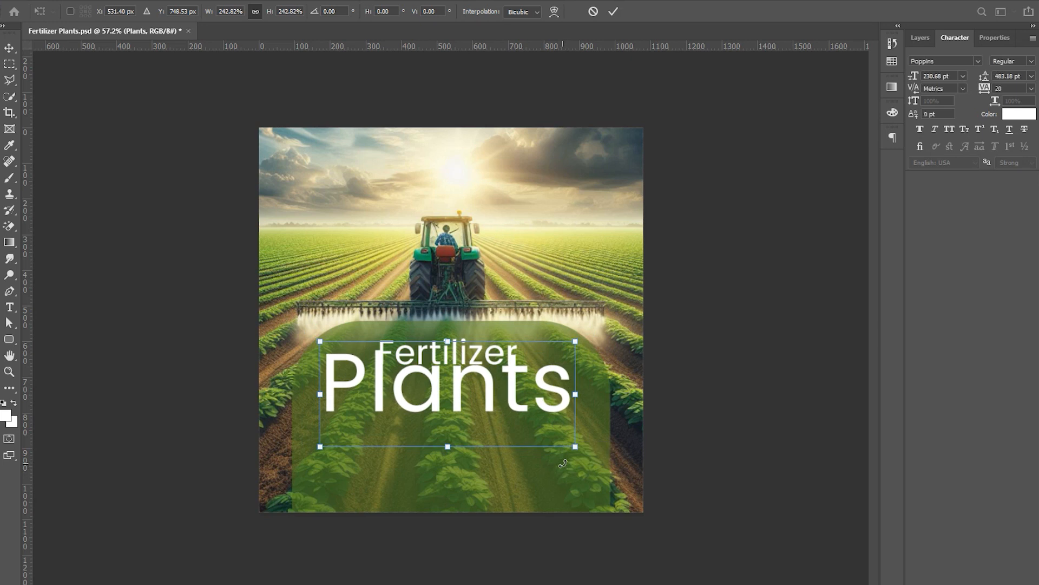
key("Return")
Set the Plants text to the Black font style with Auto leading and move it about 61 px down, below Fertilizer
left_click(1031, 61)
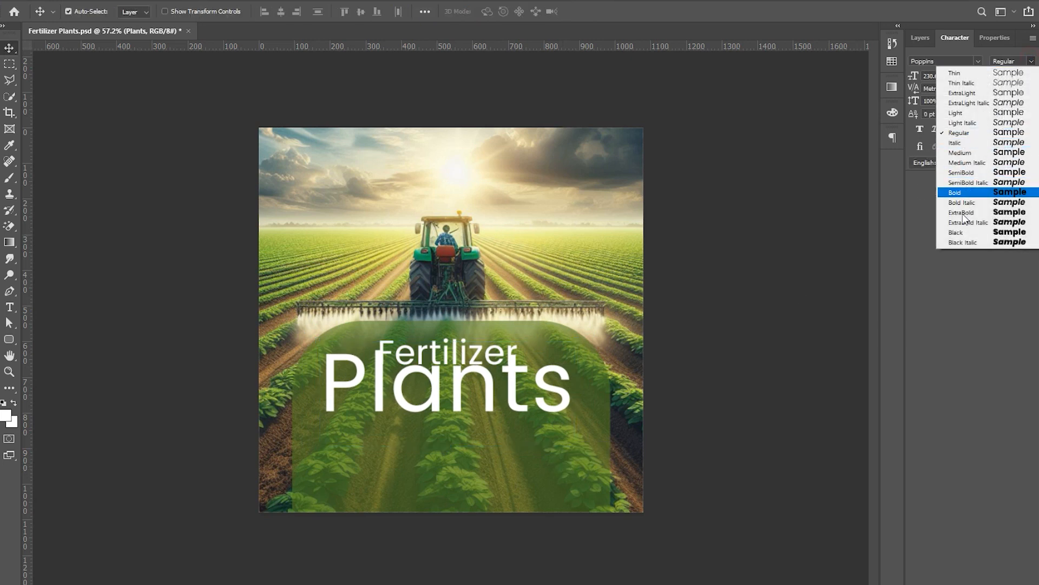
left_click(1023, 232)
left_click(1031, 76)
left_click(1015, 89)
left_click_drag(458, 381, 458, 403)
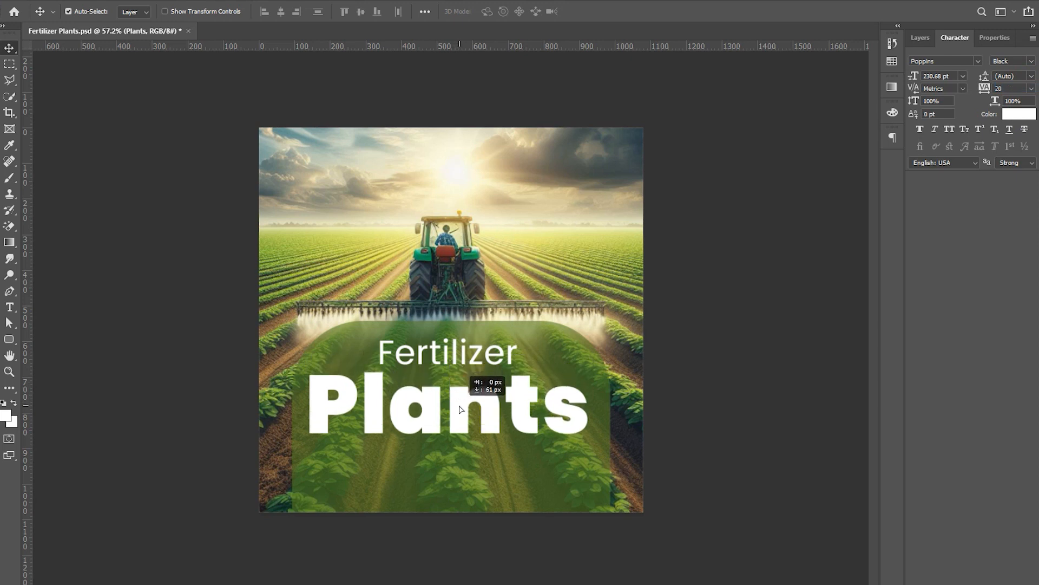
Scale the Plants text down to about 76% and move it up close beneath the Fertilizer line
key("ctrl+t")
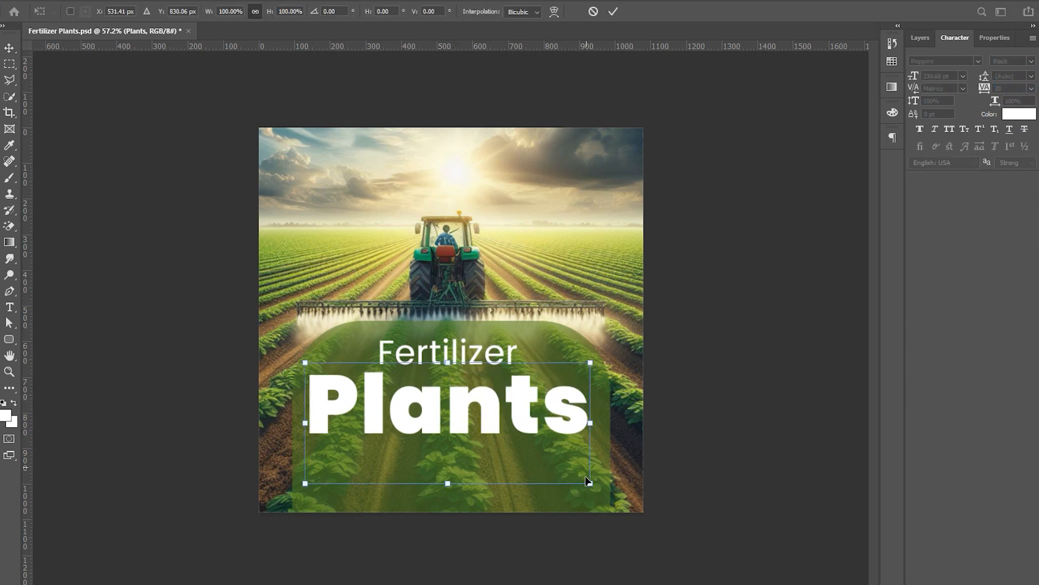
left_click_drag(590, 482, 560, 468)
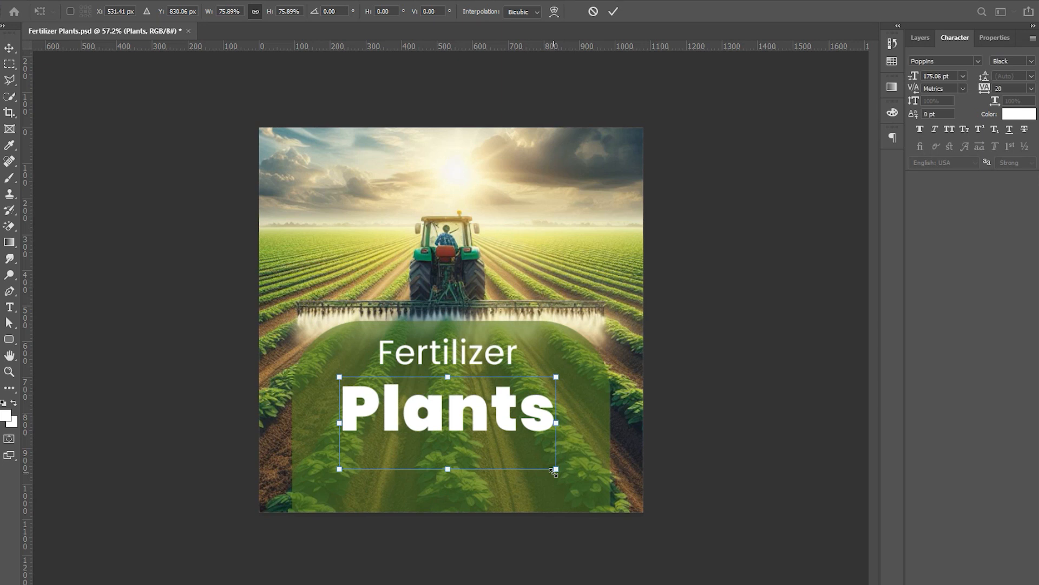
key("Return")
left_click_drag(464, 421, 464, 408)
Change the Fertilizer text's font to Brittany Signature Regular
left_click(464, 360)
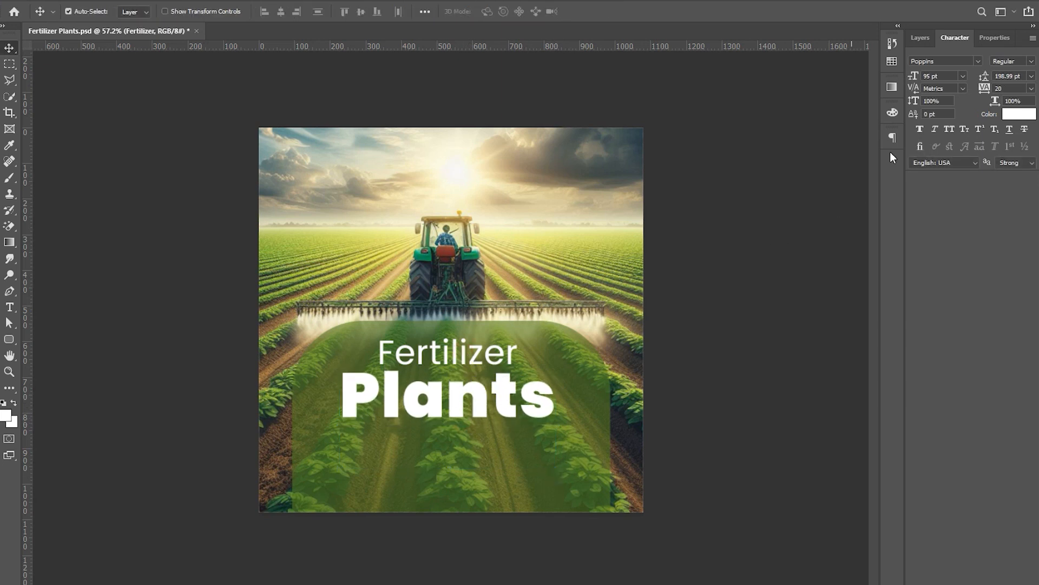
left_click(948, 60)
type("signa")
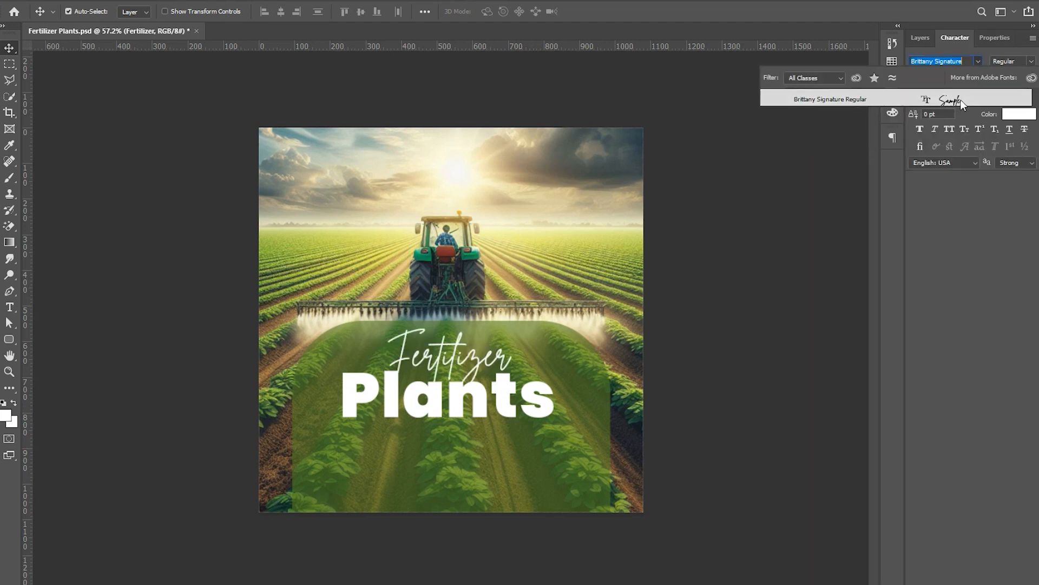
left_click(960, 99)
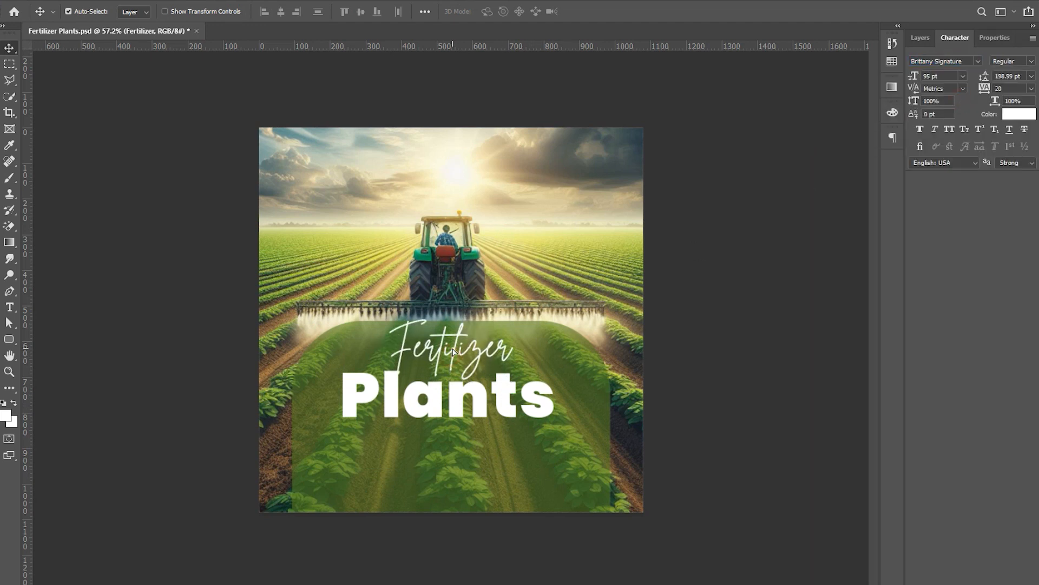
Replace the capital F in the script text with a lowercase f
key("t")
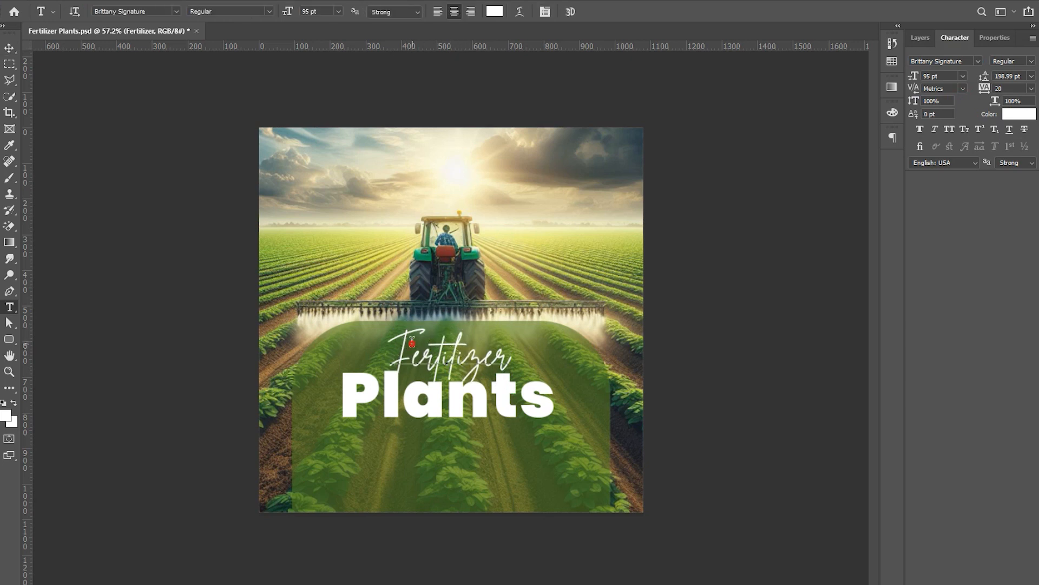
left_click_drag(412, 341, 388, 347)
type("f")
key("ctrl+Return")
Center the script fertilizer text horizontally on the canvas
key("v")
key("ctrl+a")
left_click(281, 11)
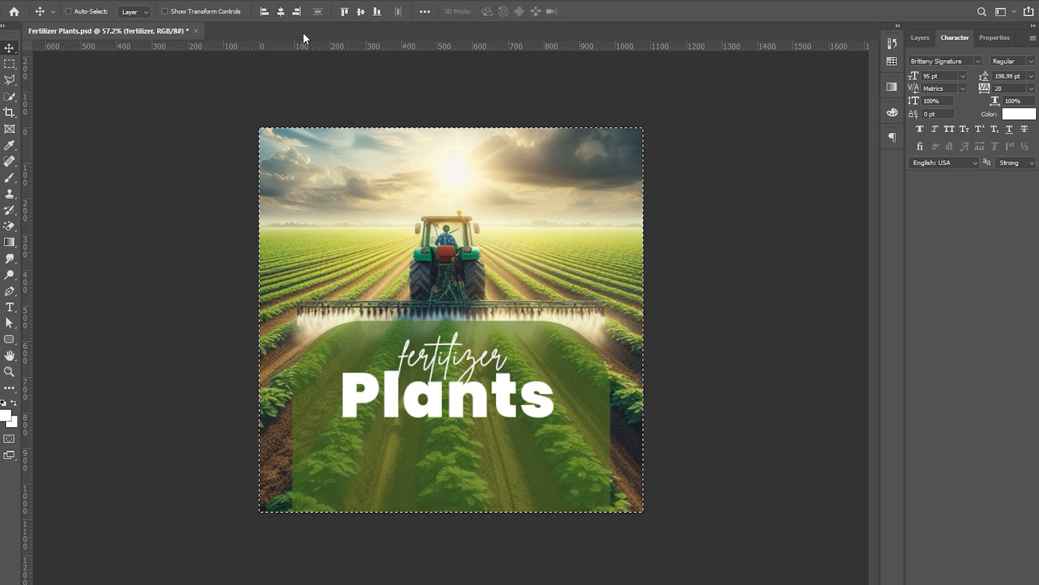
key("ctrl+d")
Center the fertilizer and Plants texts together horizontally on the canvas and save the document
left_click(477, 402, "ctrl+shift")
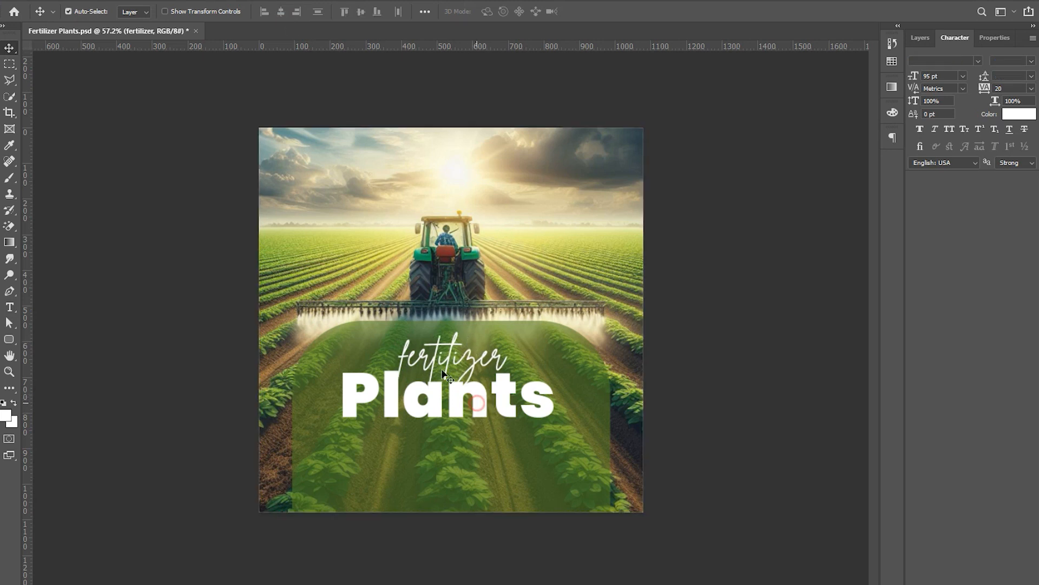
key("ctrl+a")
left_click(281, 12)
key("ctrl+d")
key("ctrl+s")
Switch to Notepad, copy the line beginning "Explore the World of Fertilizer Plants", and return to Photoshop
key("alt+Tab")
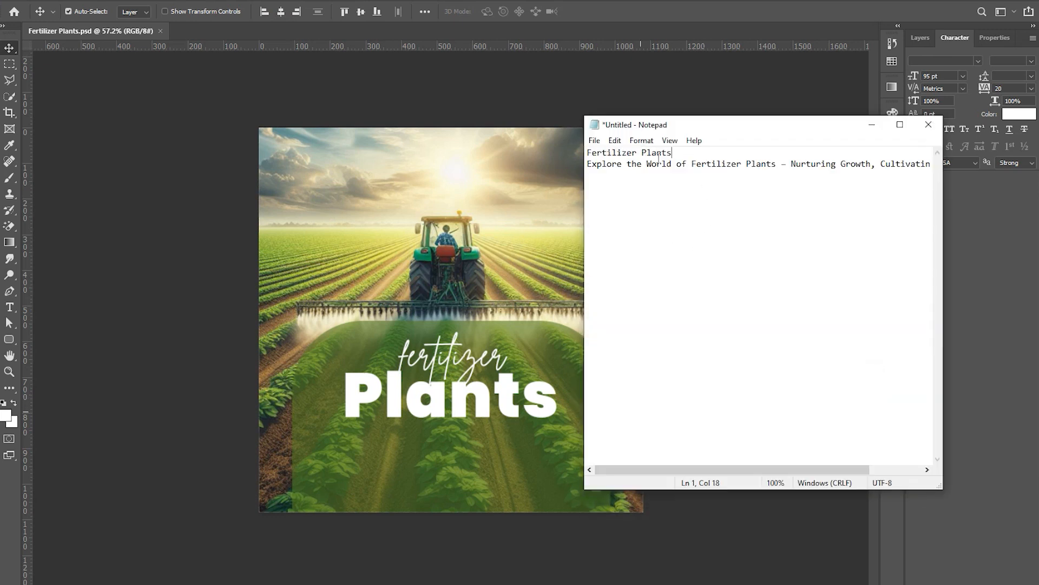
left_click_drag(589, 163, 780, 177)
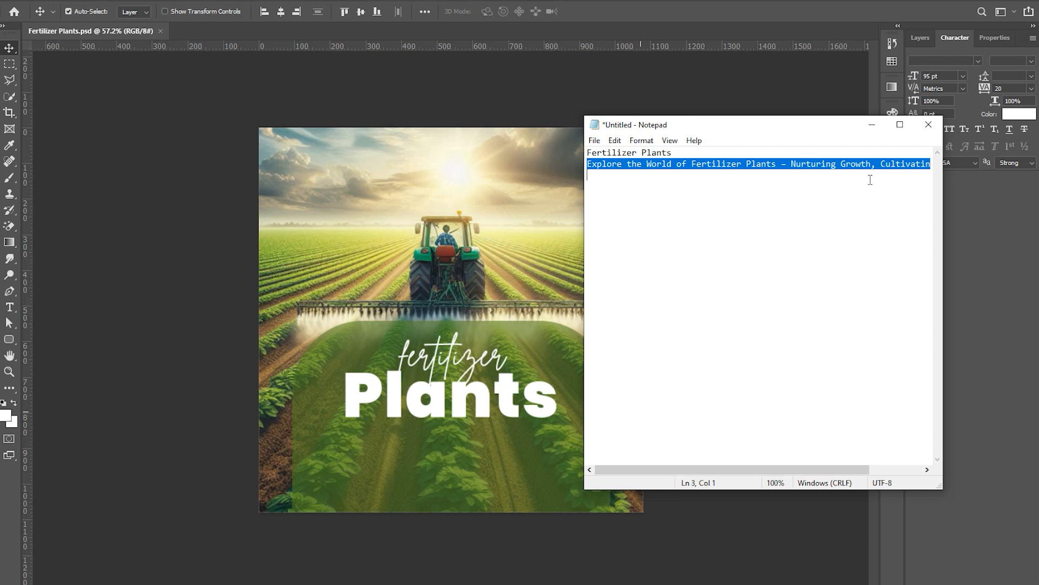
key("alt+Tab")
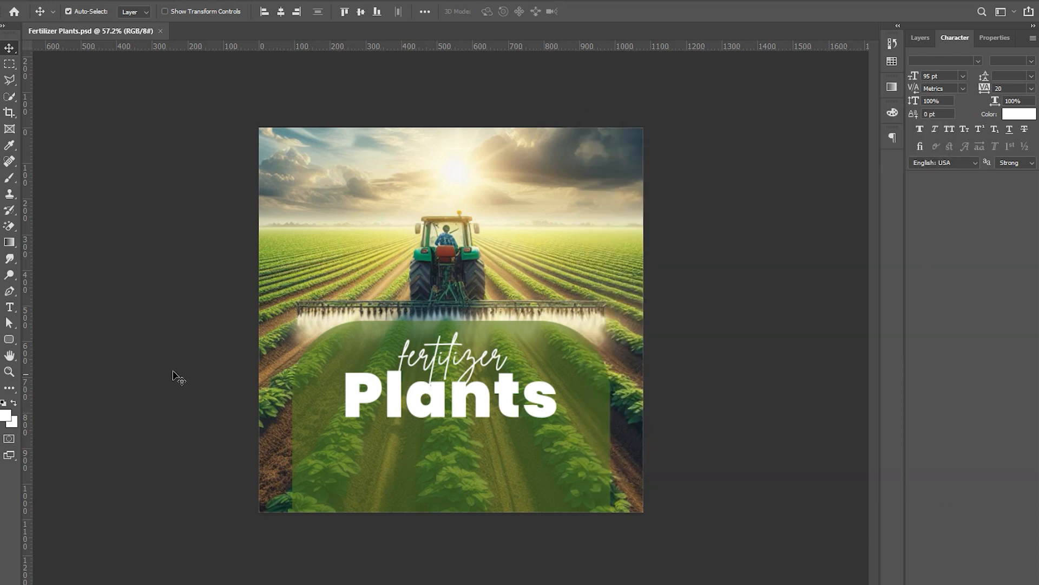
left_click(9, 307)
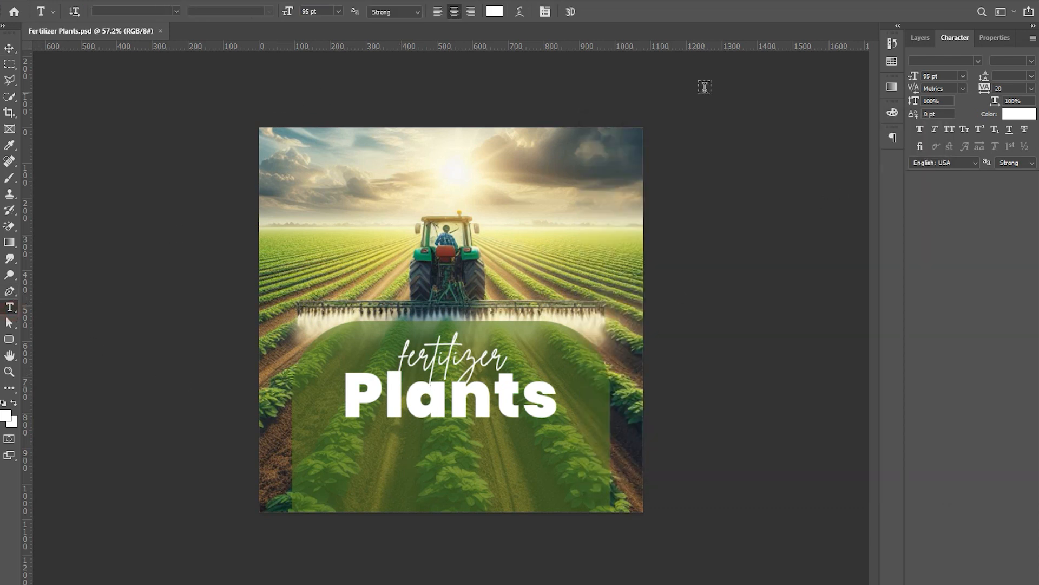
type("4")
key("Return")
key("ctrl+z")
key("v")
left_click(734, 422)
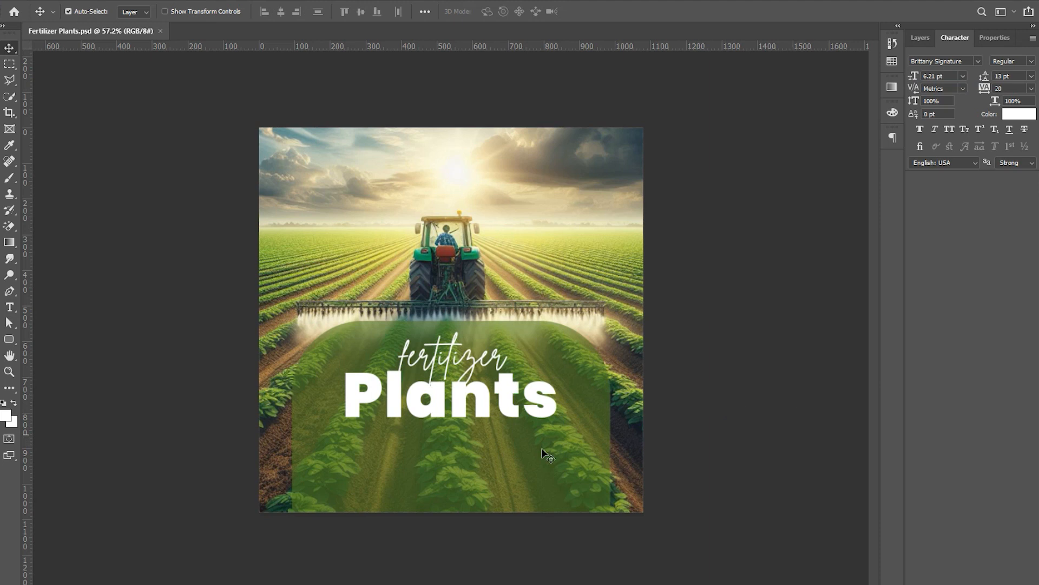
Set the Type tool to Poppins Medium at 35 pt with automatic leading
key("t")
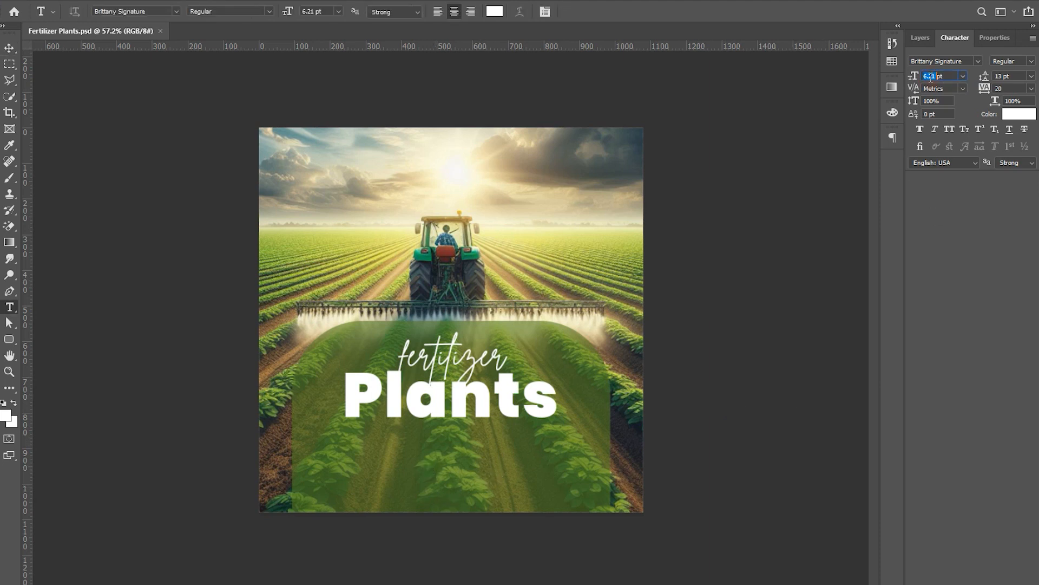
type("35")
left_click(943, 60)
type("poppins")
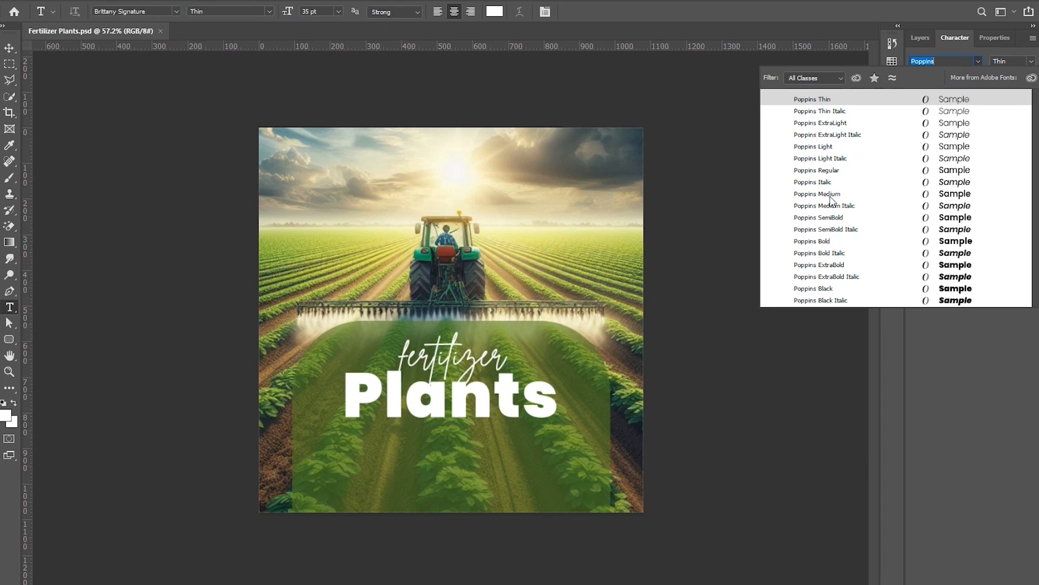
left_click(828, 194)
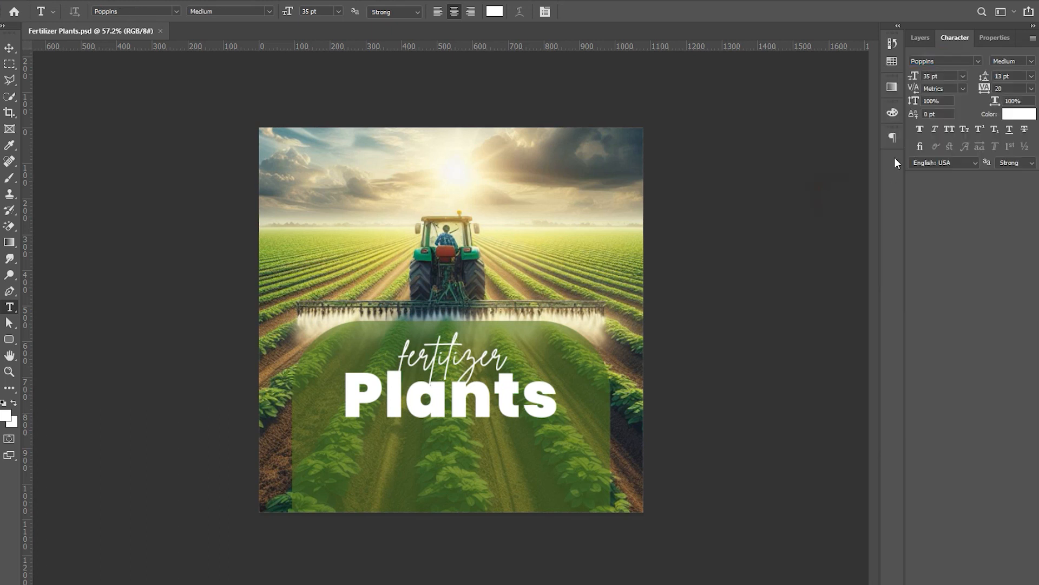
left_click(1031, 76)
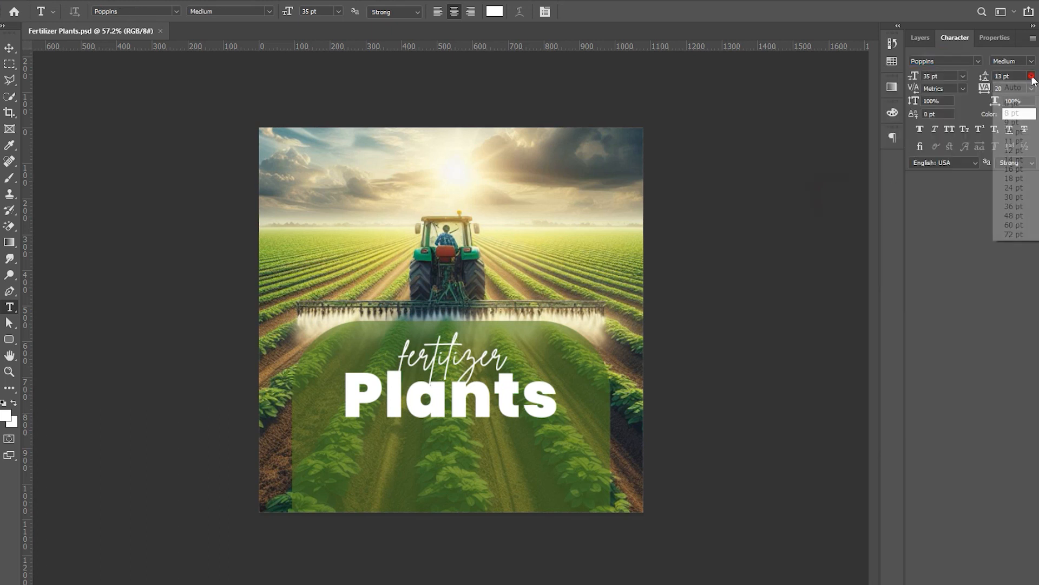
left_click(1010, 83)
Add the copied "Explore the World of Fertilizer Plants" tagline as a new text layer below the Plants title
left_click(417, 452)
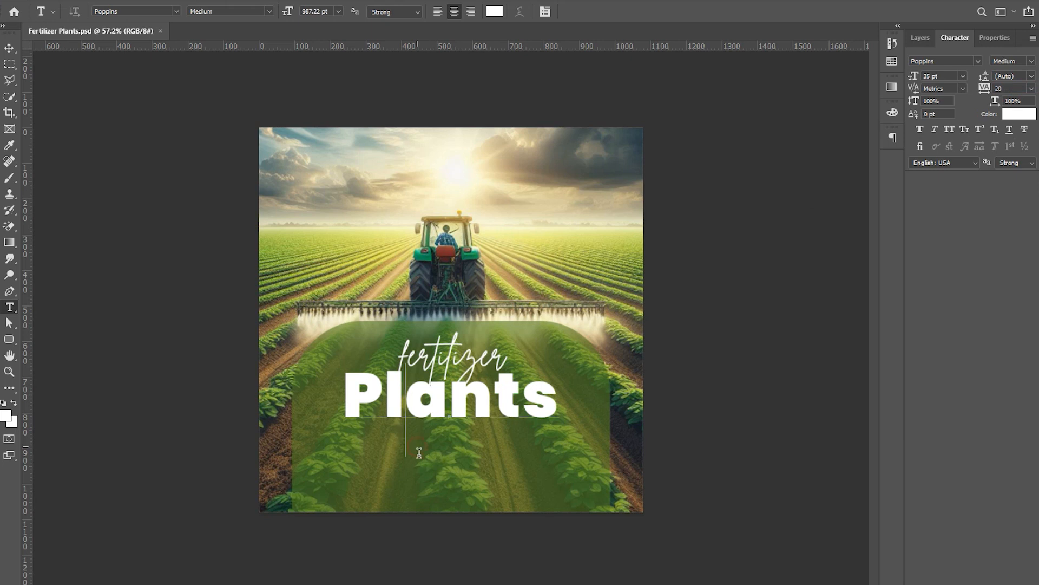
left_click(418, 475)
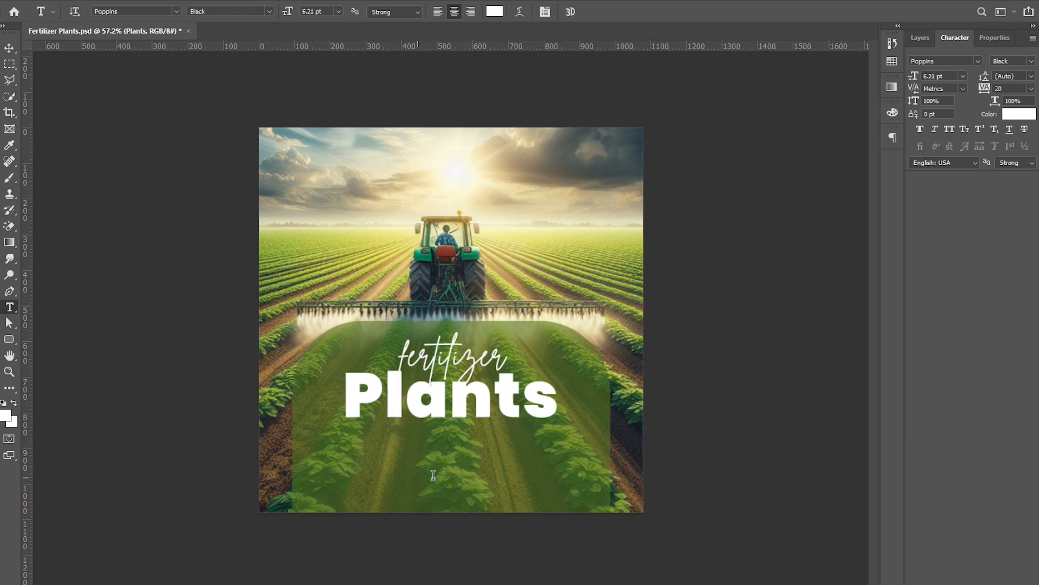
key("ctrl+v")
key("ctrl+Return")
key("v")
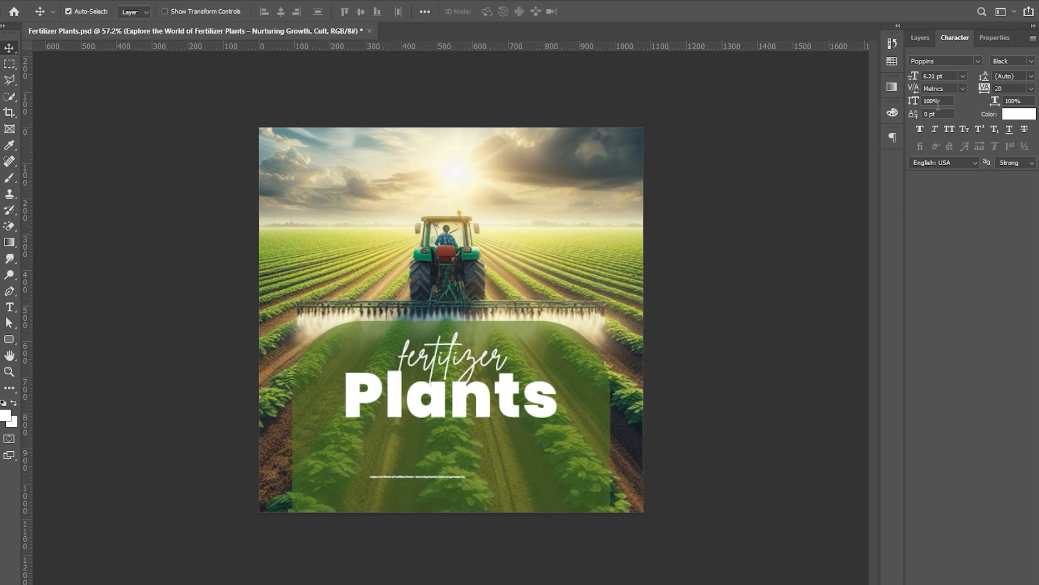
Set the tagline's size to 35 pt and its font style to Medium
type("35")
key("Return")
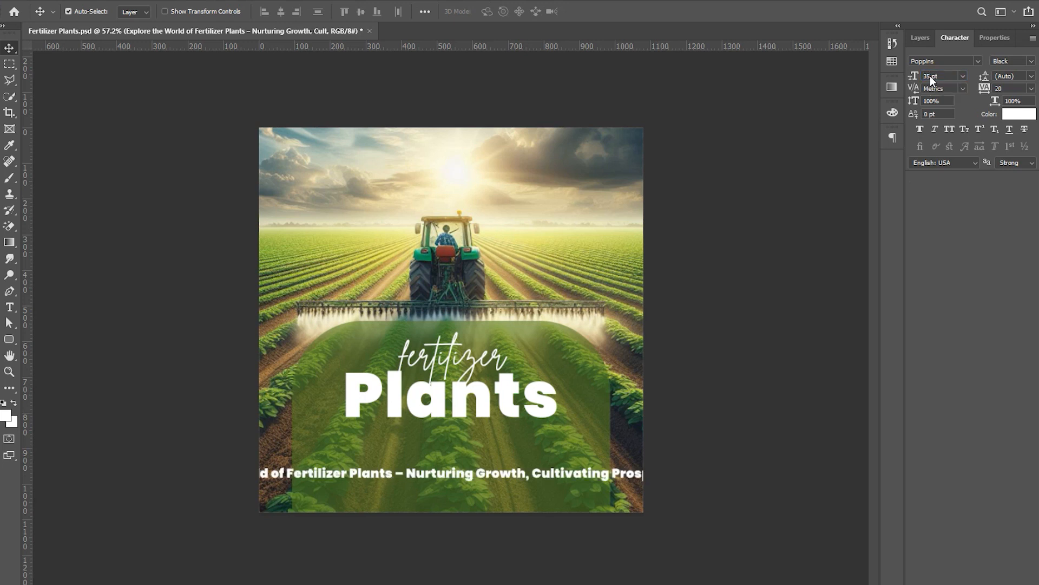
left_click(1032, 61)
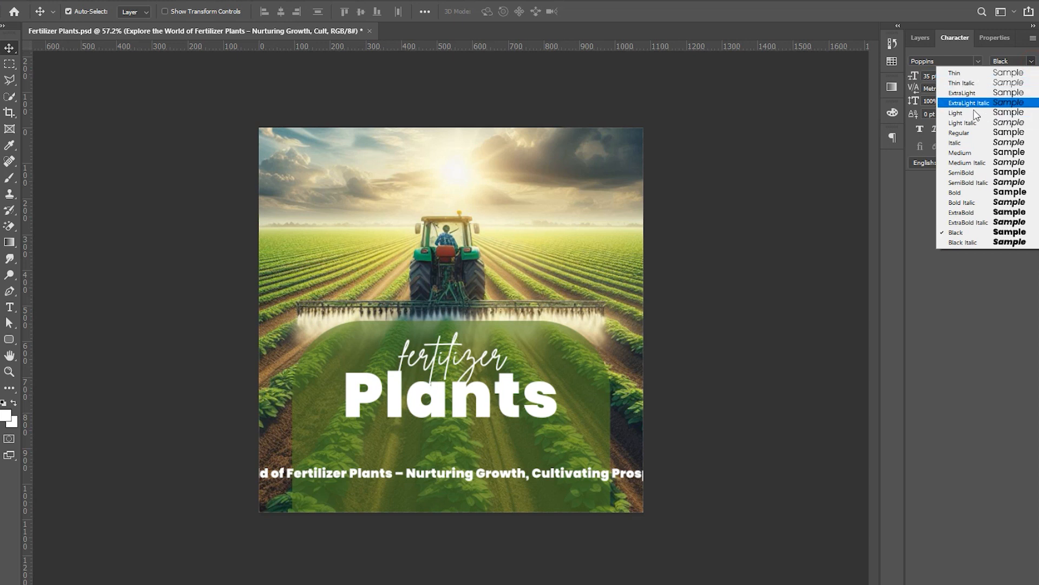
left_click(969, 152)
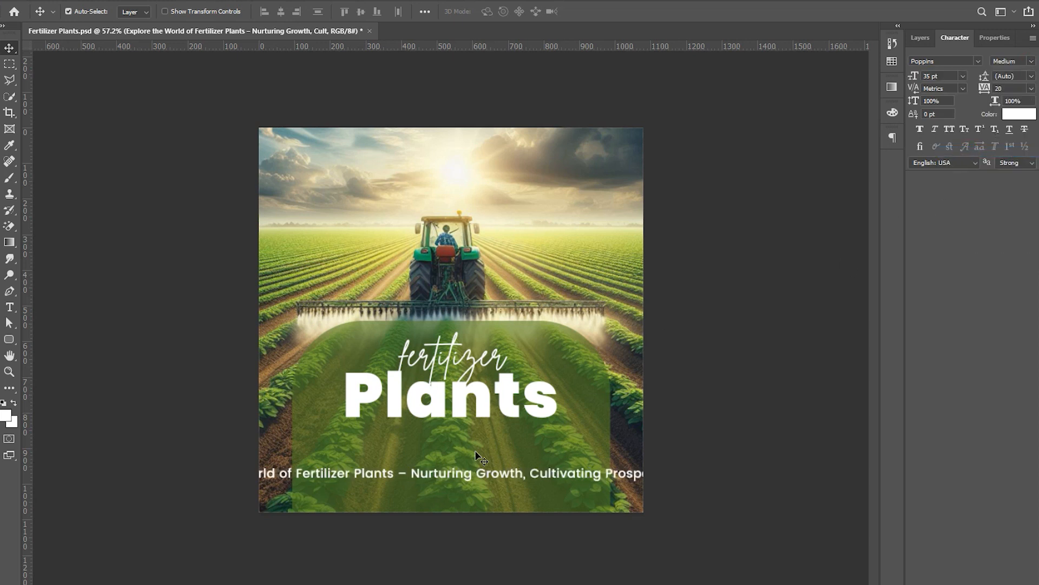
Place the tagline just beneath Plants and split it into two lines, replacing the dash with a period after "Fertilizer Plants"
left_click_drag(433, 469, 495, 440)
key("t")
key("BackSpace")
type(".")
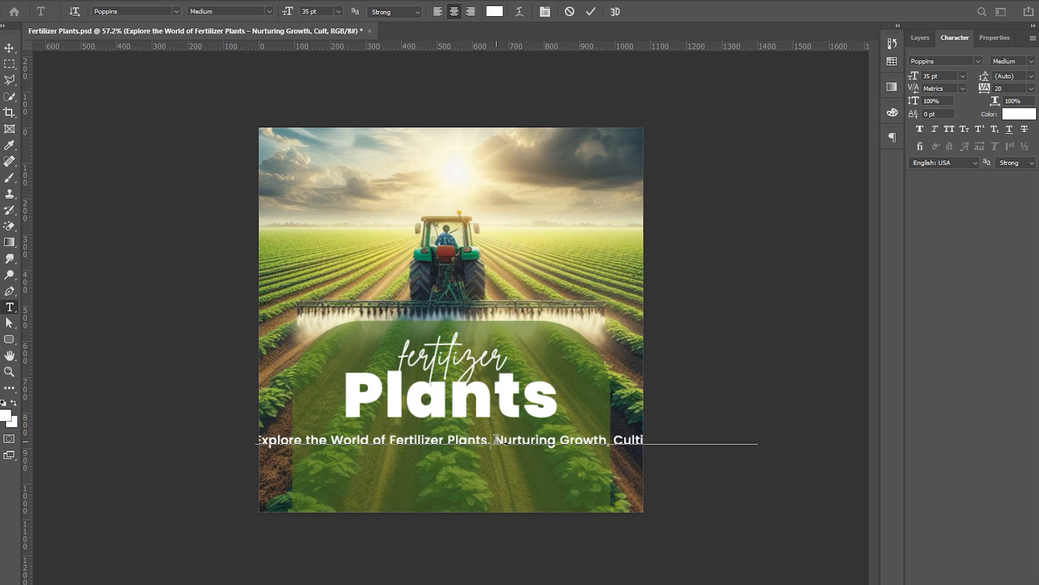
key("Delete")
key("Return")
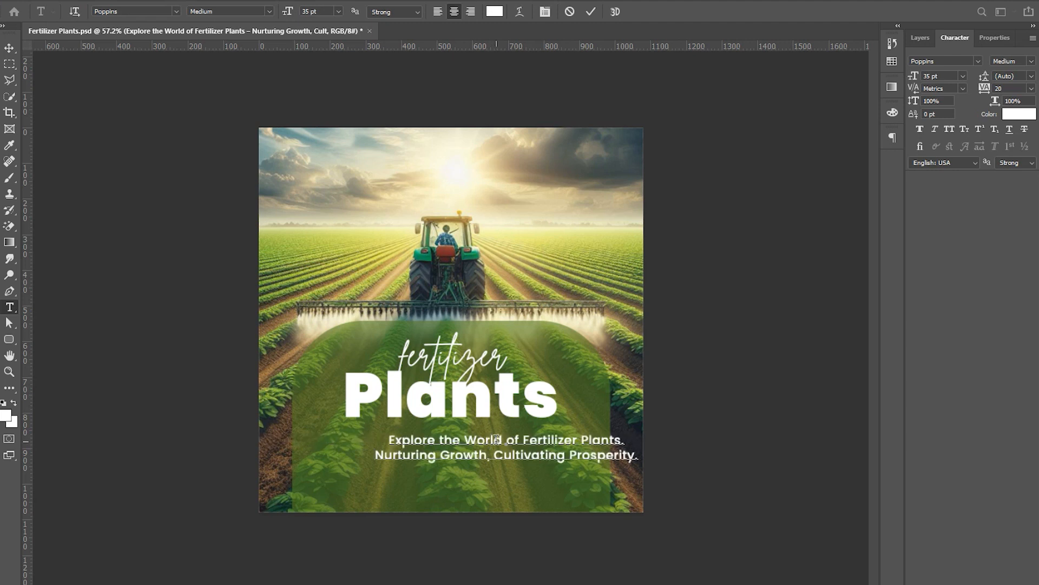
key("ctrl+Return")
Center the two-line tagline horizontally on the canvas and save the document
key("v")
key("ctrl+a")
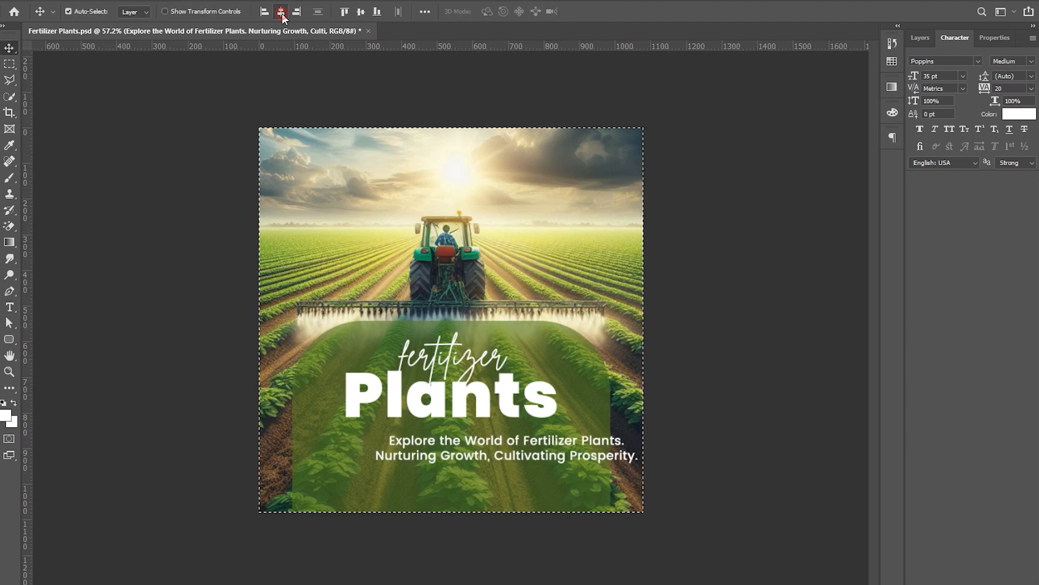
left_click(281, 12)
key("ctrl+d")
key("ctrl+s")
Set the tagline's size to 30 pt and nudge it up closer to the Plants title
key("ctrl+minus")
key("ctrl+minus")
scroll(492, 505, "up", 1)
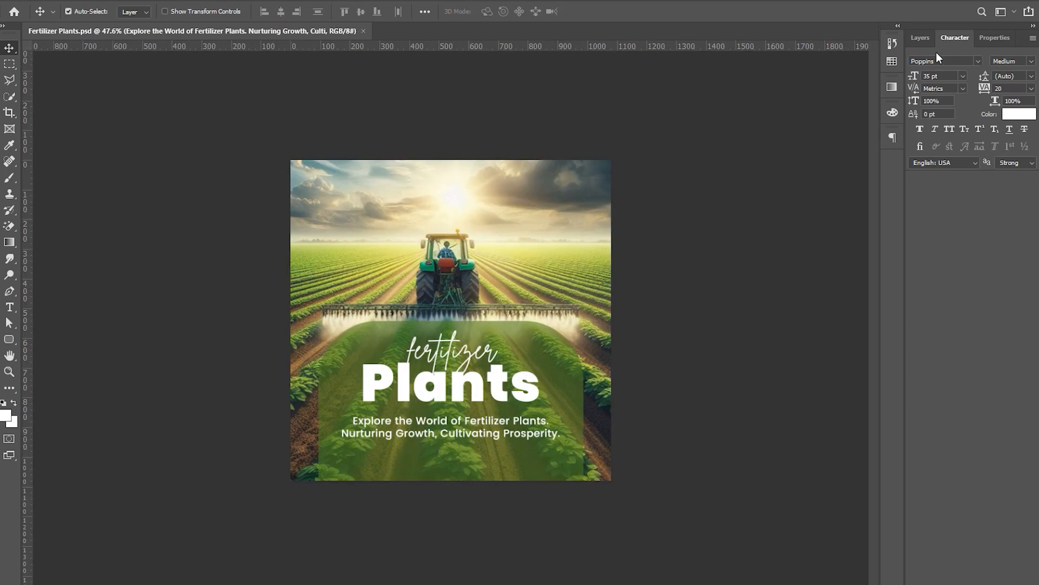
left_click(928, 75)
type("32")
key("Return")
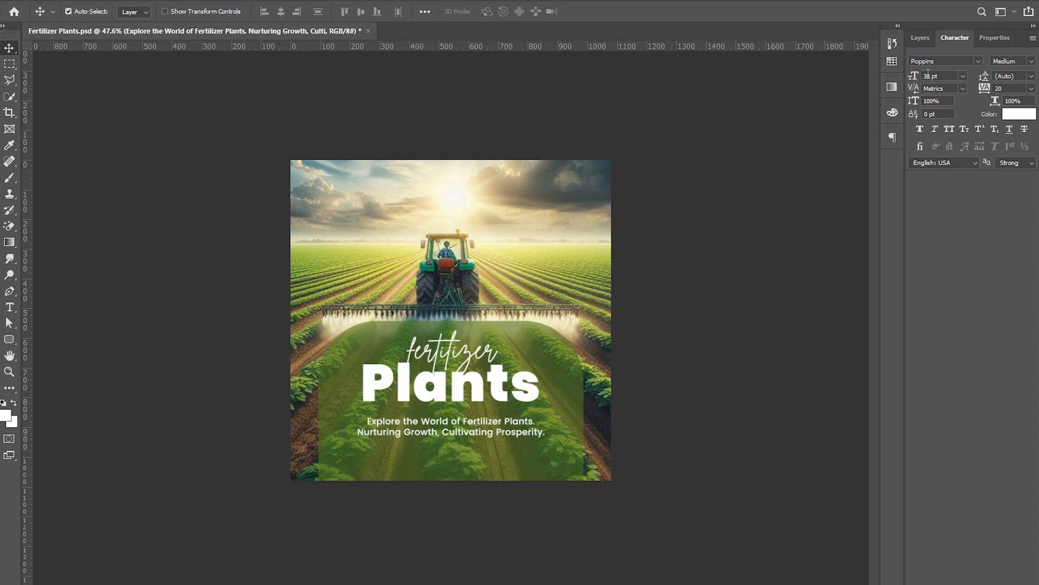
scroll(458, 423, "up", 1)
key("shift+Up")
key("shift+Up")
key("shift+Up")
key("shift+Up")
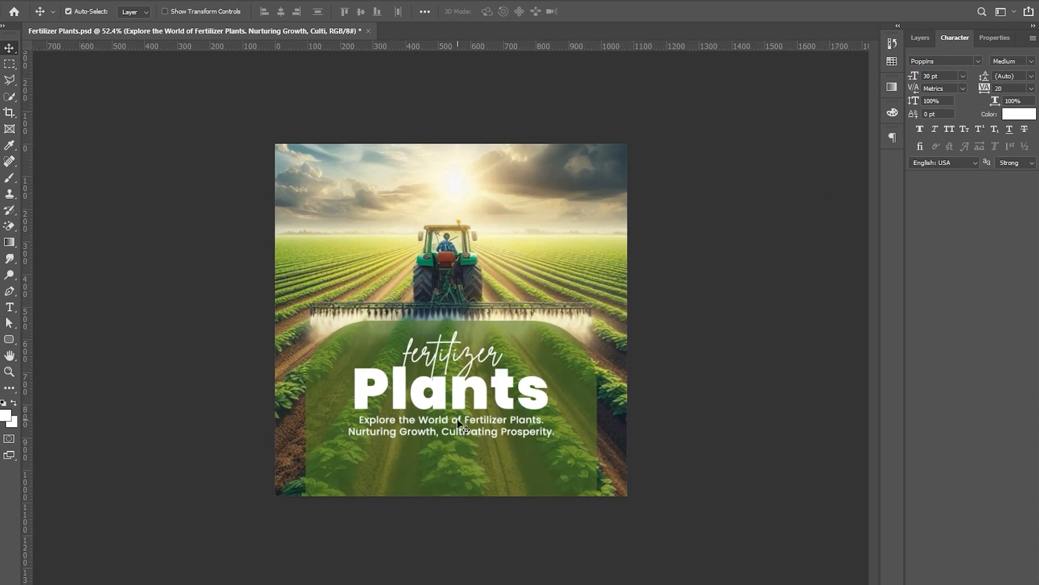
Apply a black drop shadow to the Plants text with 68% opacity, 90° angle, 4 px distance and 10 px size
scroll(457, 418, "up", 1)
left_click(459, 410)
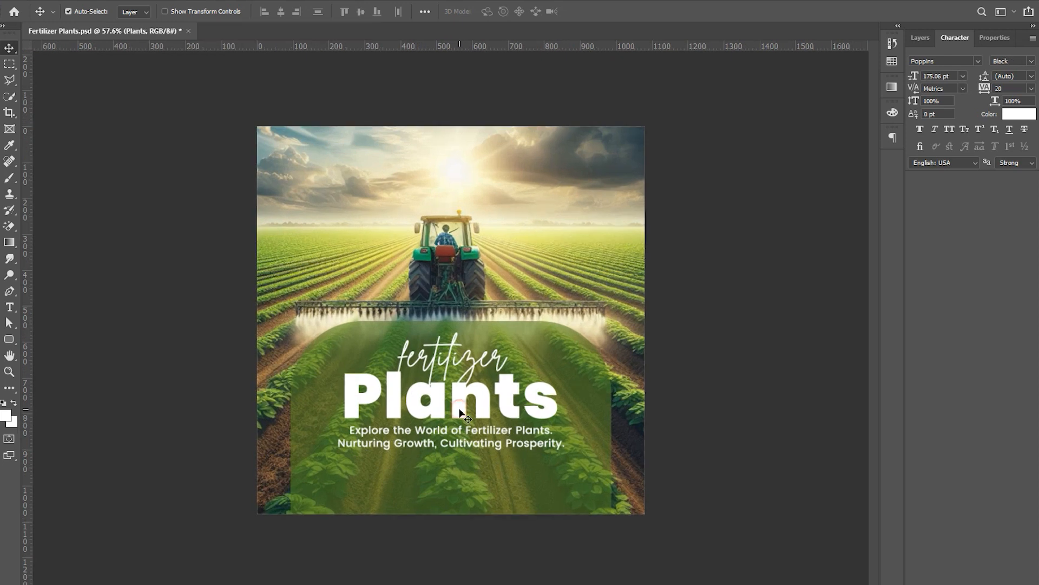
left_click(921, 39)
left_click(946, 581)
left_click(969, 572)
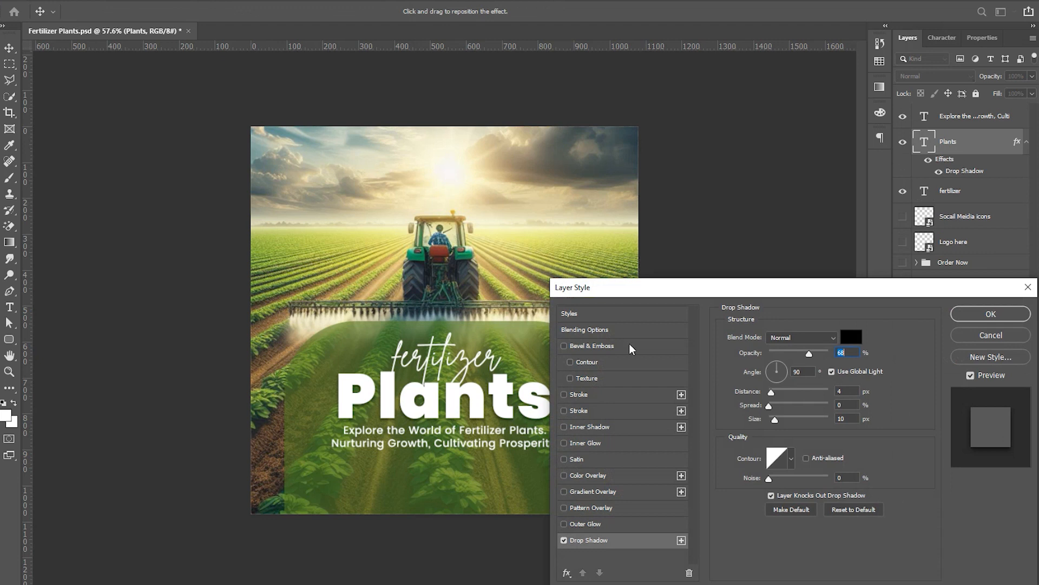
left_click(987, 316)
Apply the same 68% black drop shadow to the script fertilizer text
left_click(469, 372)
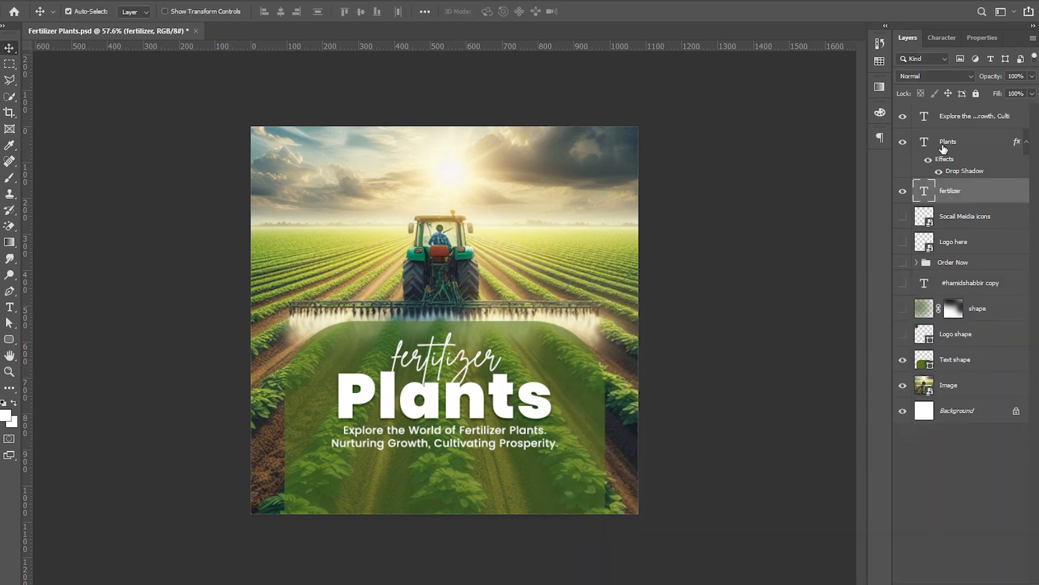
left_click(945, 581)
left_click(961, 577)
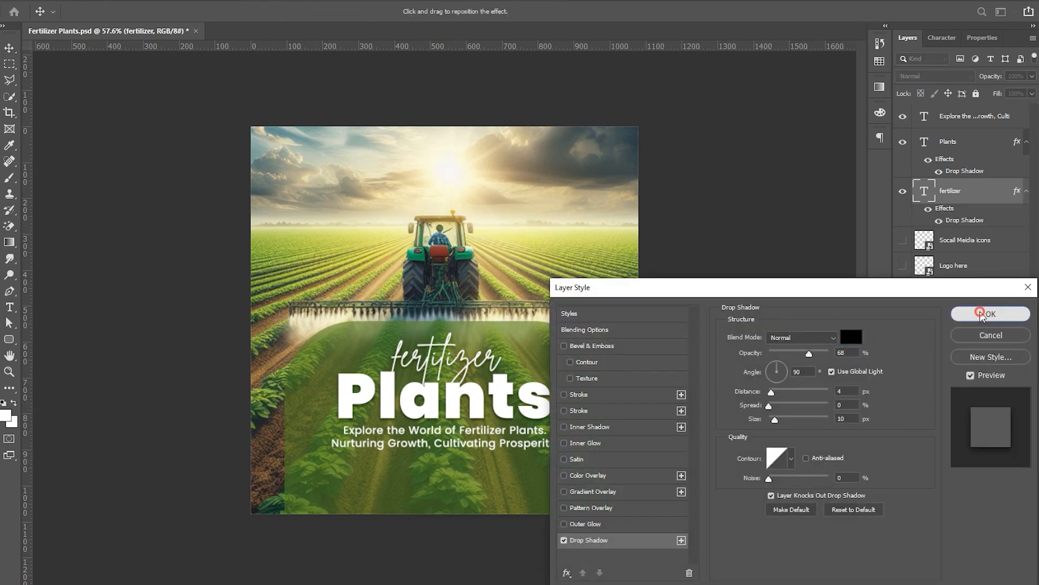
left_click(987, 315)
Move the Socail Meidia icons, Logo here, Order Now and hidden hashtag text layers to the top of the layer stack
left_click(957, 247)
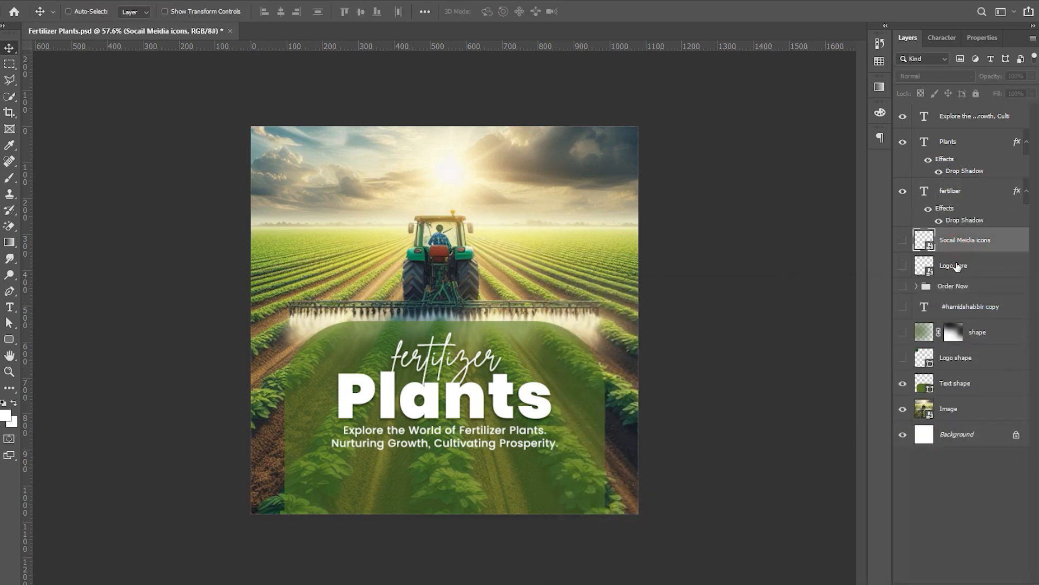
left_click(956, 266, "ctrl")
left_click(957, 287, "ctrl")
left_click(959, 307, "ctrl")
left_click_drag(972, 281, 953, 108)
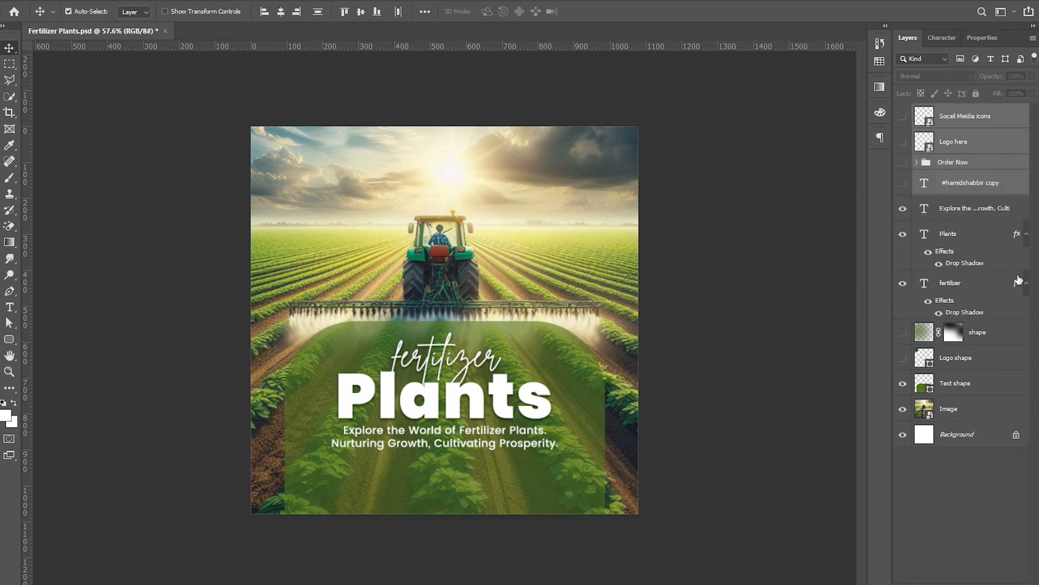
Show the Vivid Light shape layer over the field image, keeping it in its original position
left_click(989, 340)
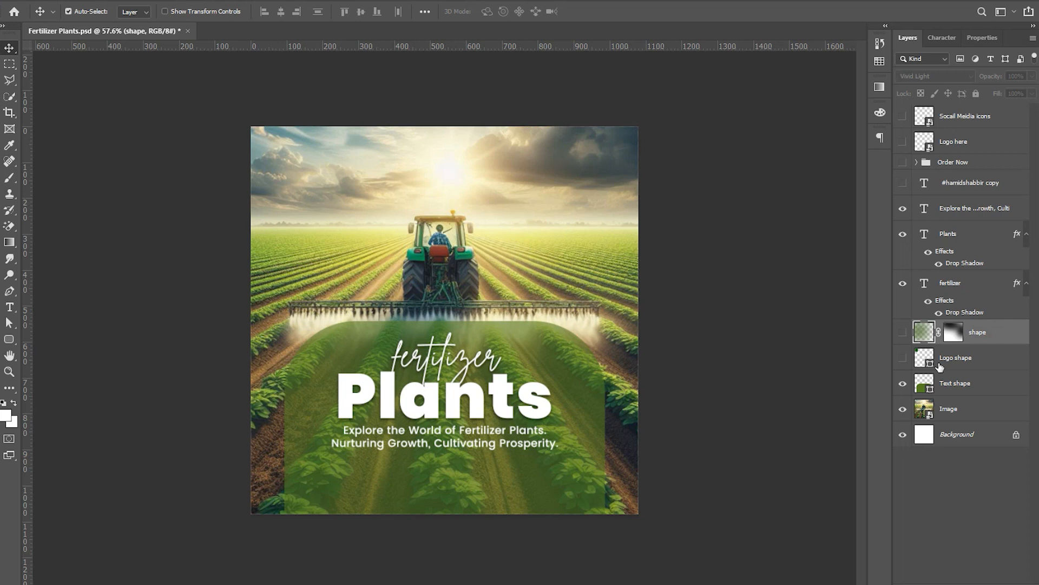
left_click(900, 335)
left_click(901, 334)
left_click(901, 334)
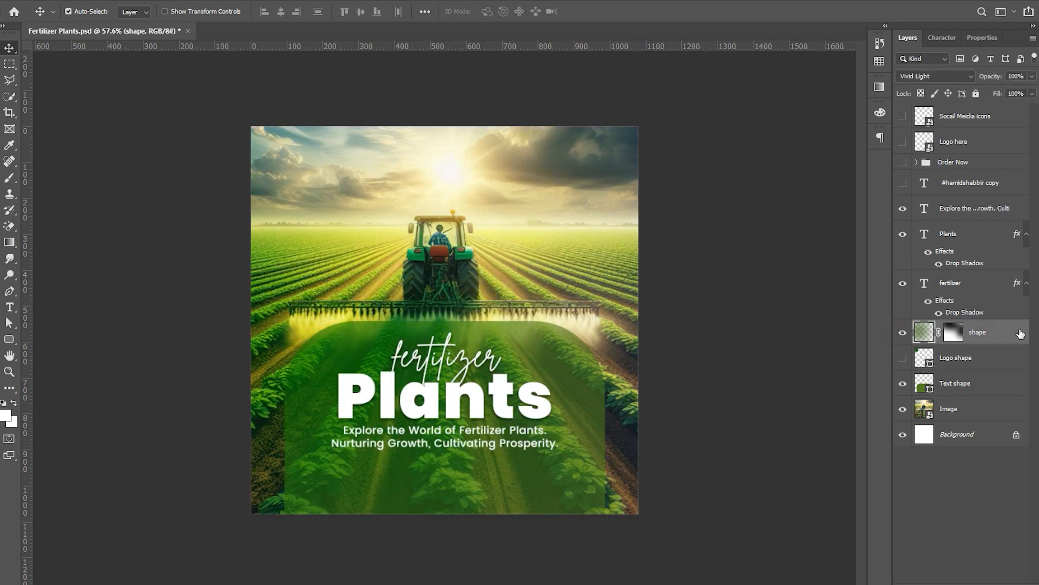
left_click_drag(282, 279, 380, 263)
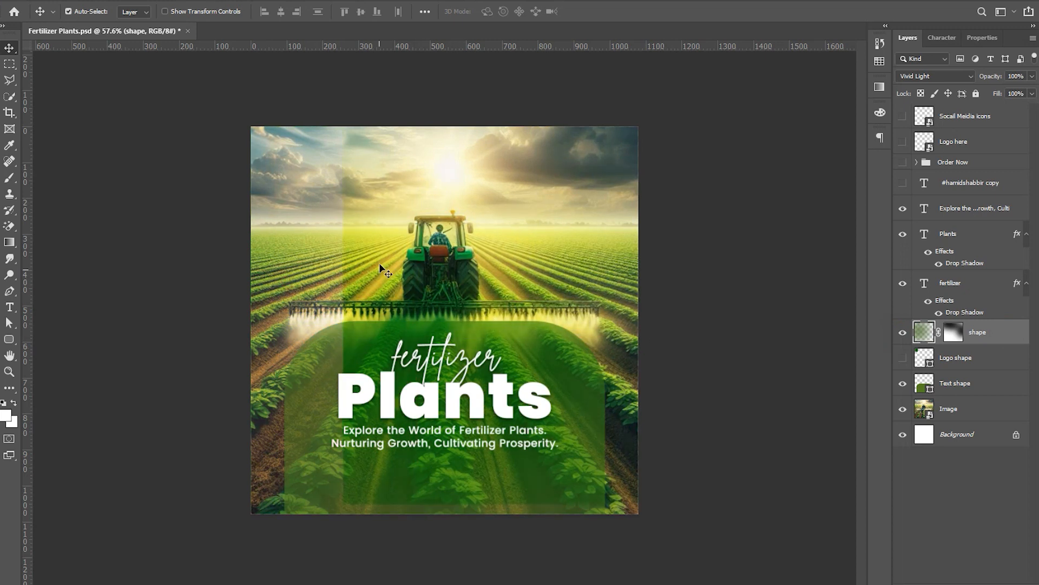
key("ctrl+z")
Show the Logo shape and Logo here layers and slightly enlarge the logo within its green box
left_click(903, 358)
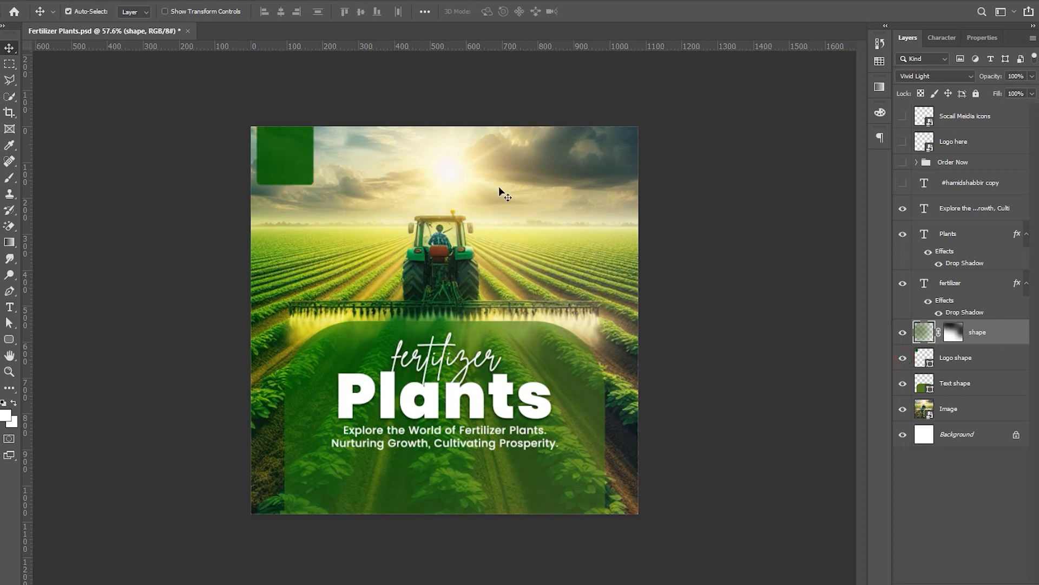
left_click(290, 167)
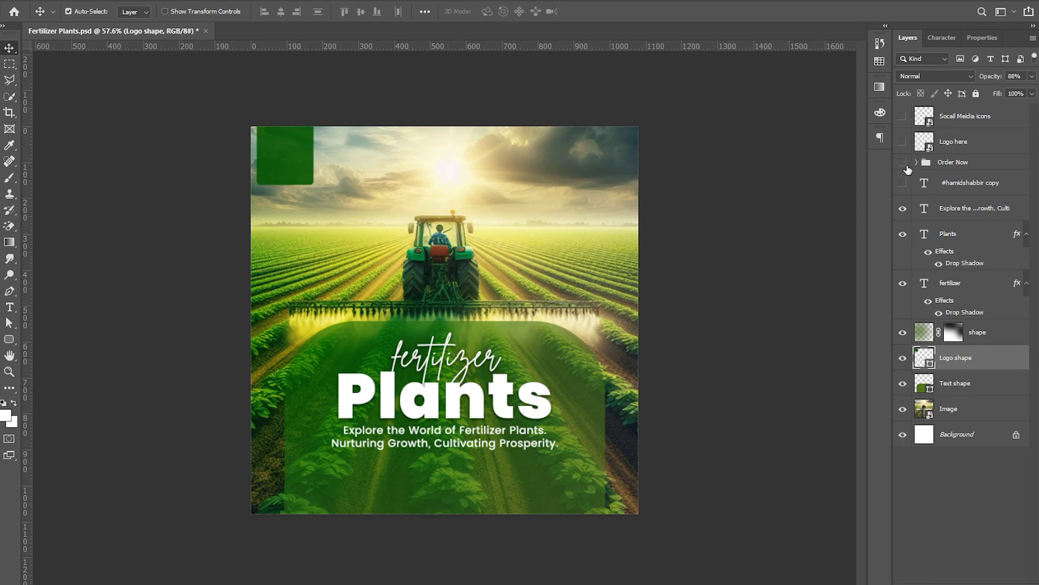
left_click(903, 141)
left_click(293, 165)
key("ctrl+t")
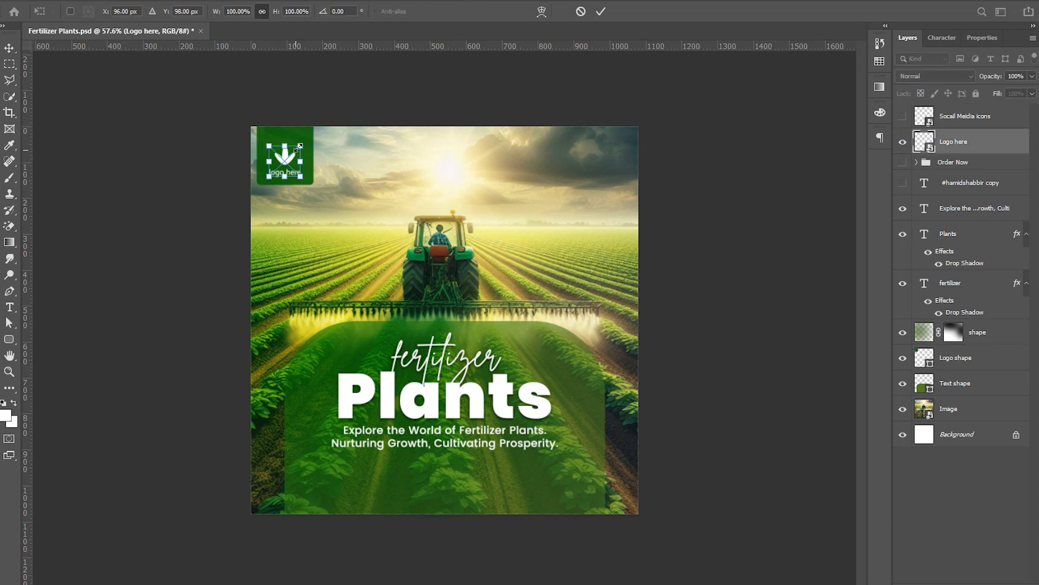
left_click_drag(301, 145, 304, 138)
key("Return")
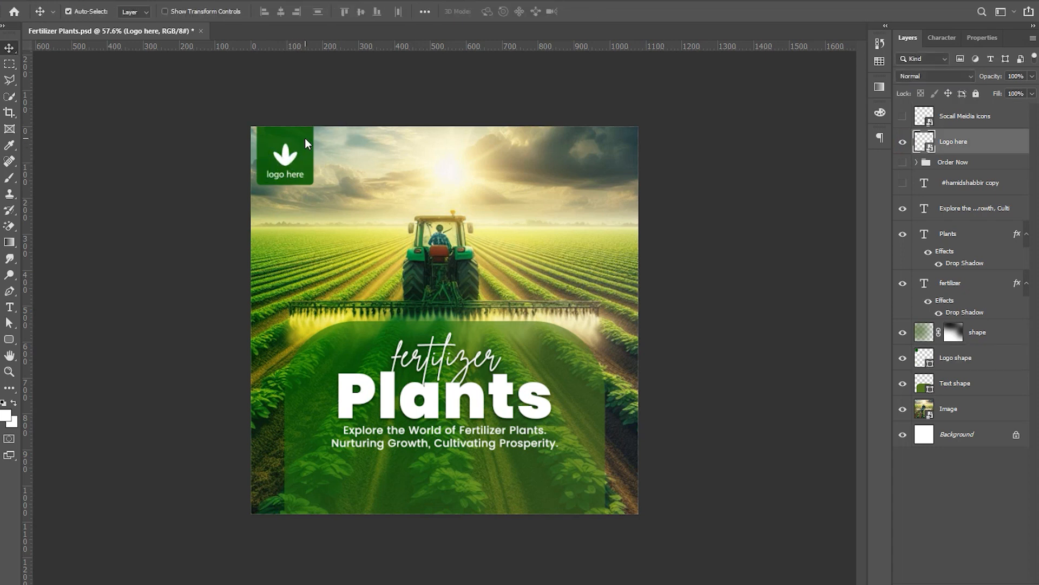
Move the logo and its green box together about 50 px to the right and save the document
left_click(305, 144, "shift")
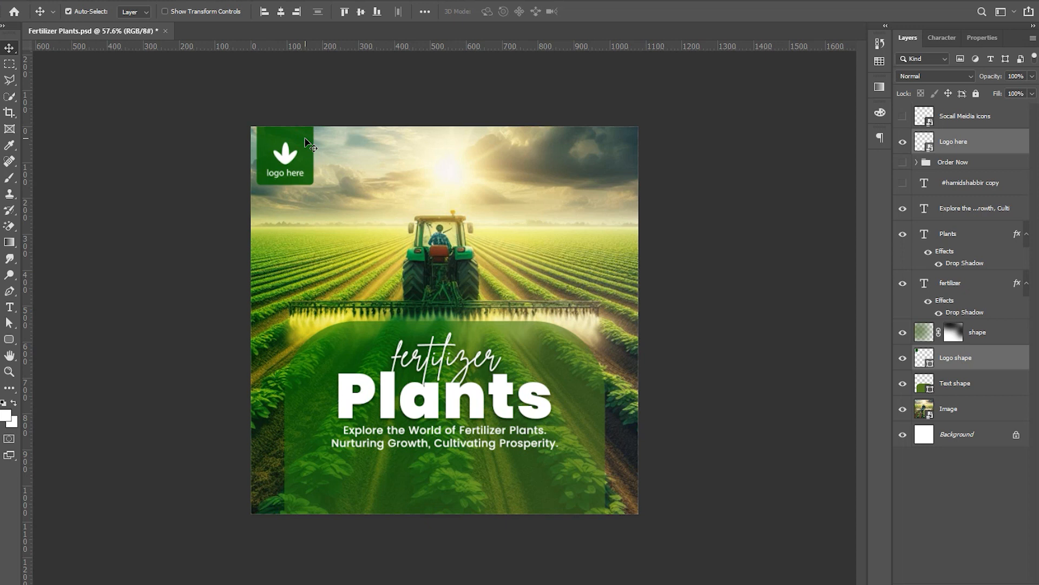
key("shift+Right")
key("shift+Right")
key("shift+Right")
key("shift+Right")
key("shift+Right")
key("shift+Right")
key("ctrl+s")
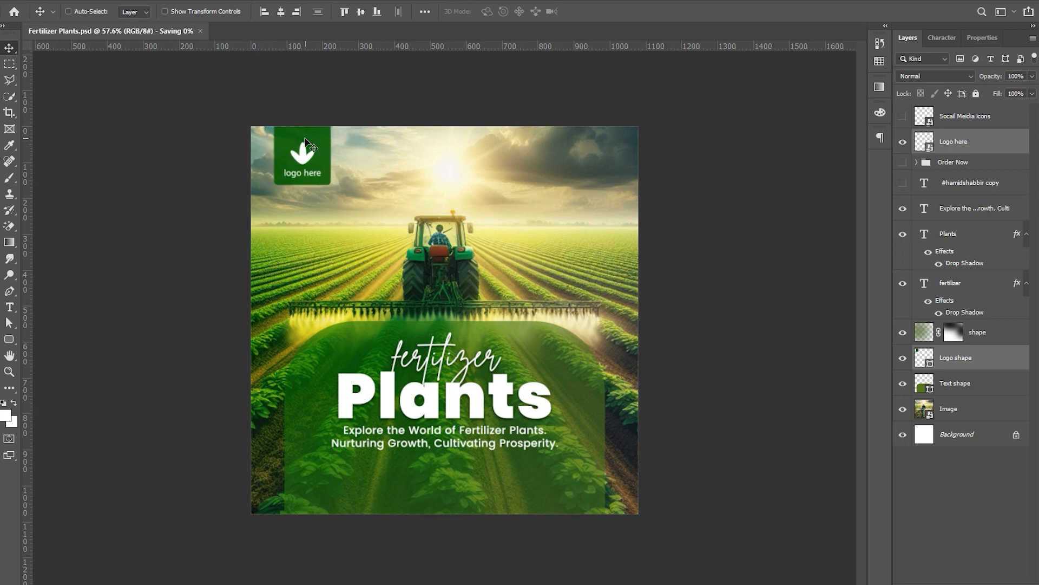
Show the Order Now group and darken the canvas bottom with a black-to-transparent gradient on a new layer above the shape layer
left_click(903, 163)
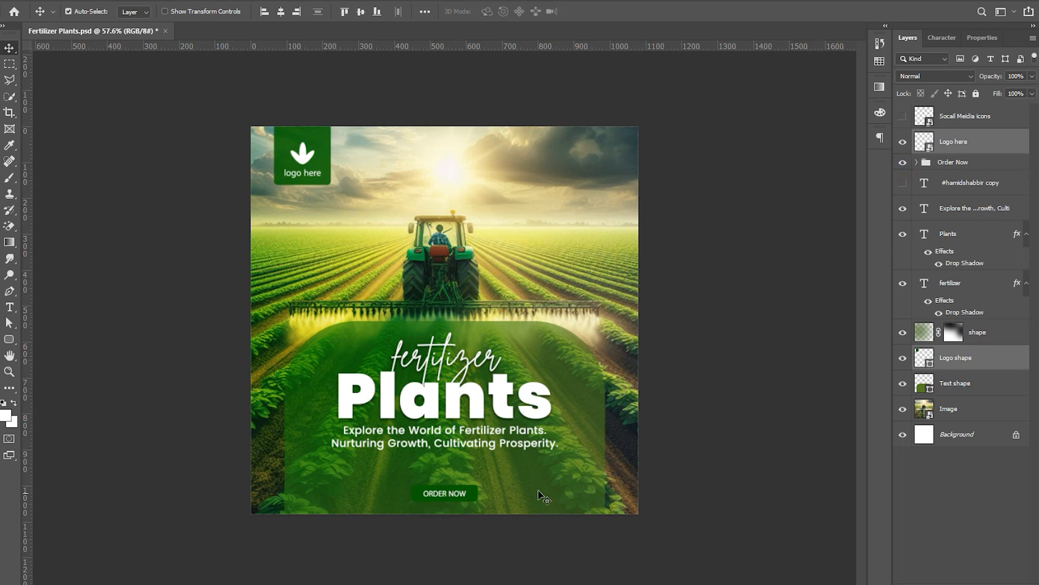
left_click(540, 494)
key("ctrl+alt+shift+n")
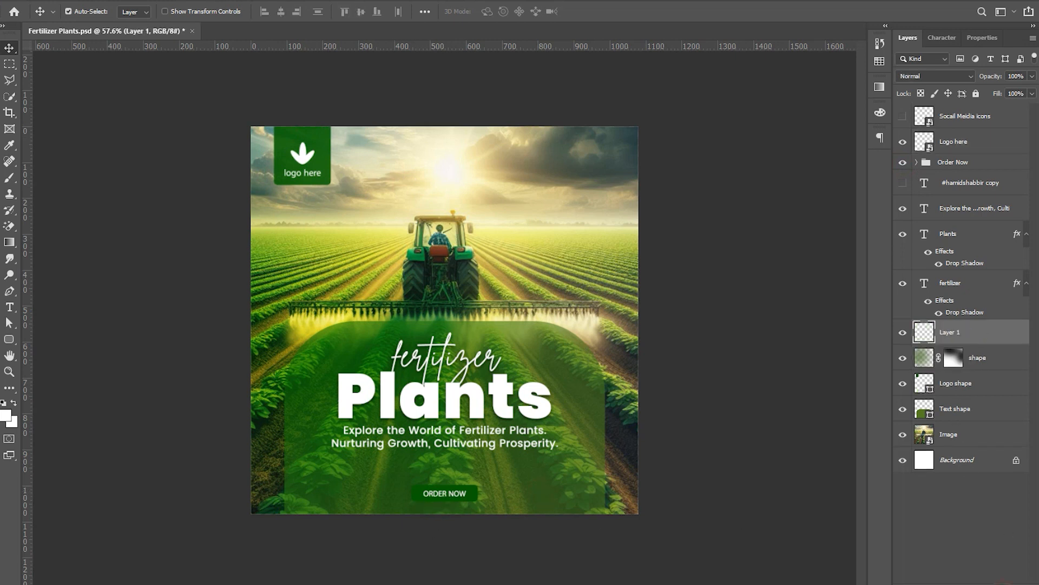
left_click(8, 242)
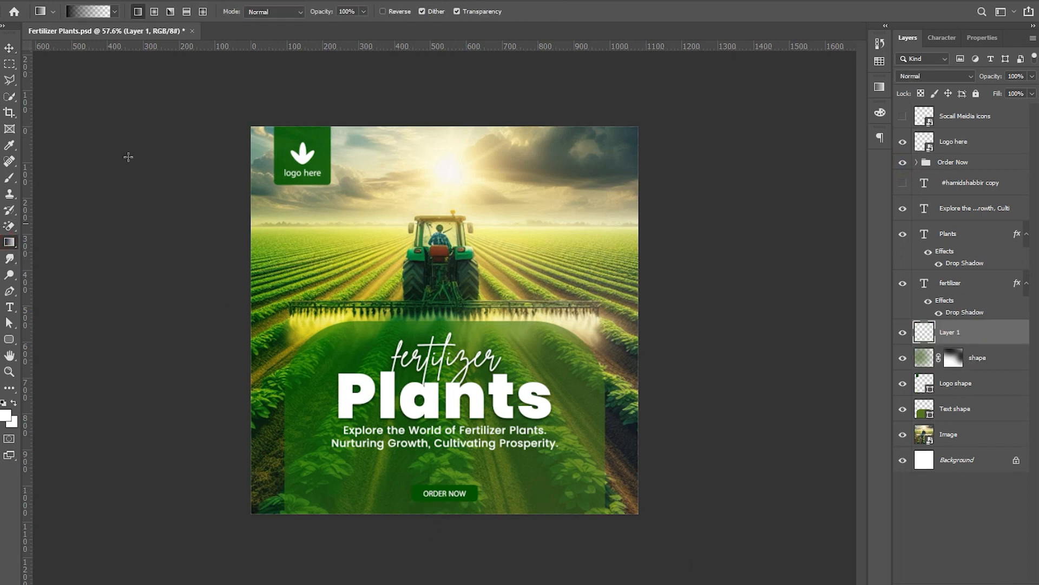
left_click(5, 403)
left_click_drag(451, 535, 434, 350)
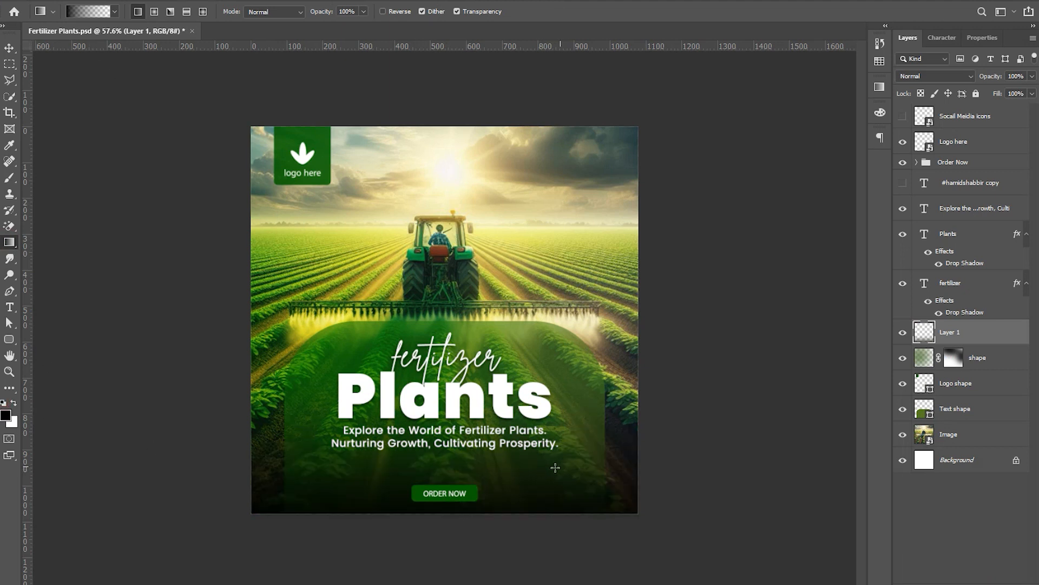
Show the hashtag text layer beside the Order Now button and slightly resize the text
key("v")
scroll(461, 508, "up", 1)
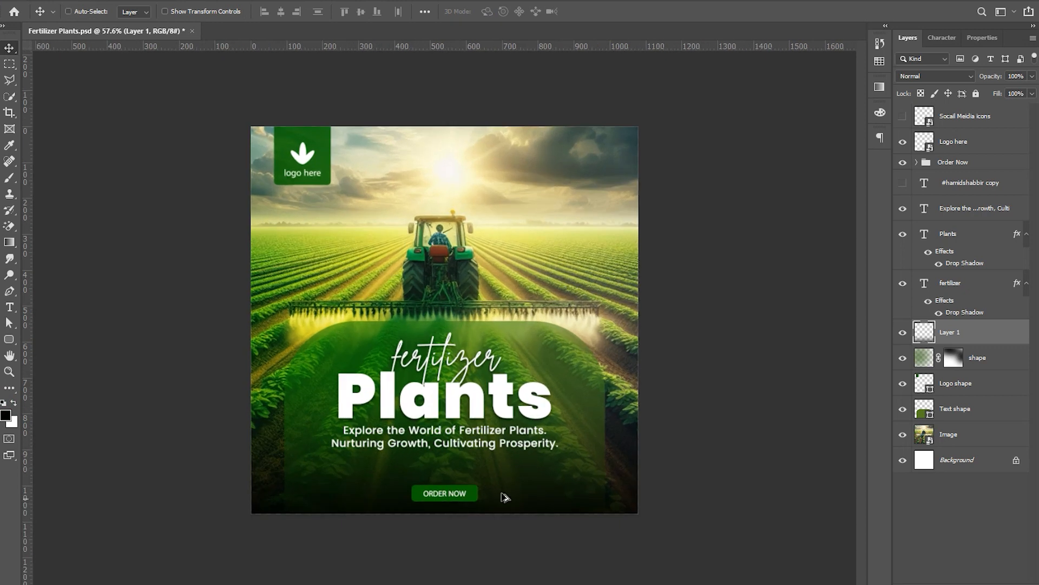
left_click(942, 76)
left_click(920, 115)
left_click(902, 186)
left_click(586, 501)
key("ctrl")
key("ctrl+t")
left_click_drag(542, 493, 545, 493)
key("Return")
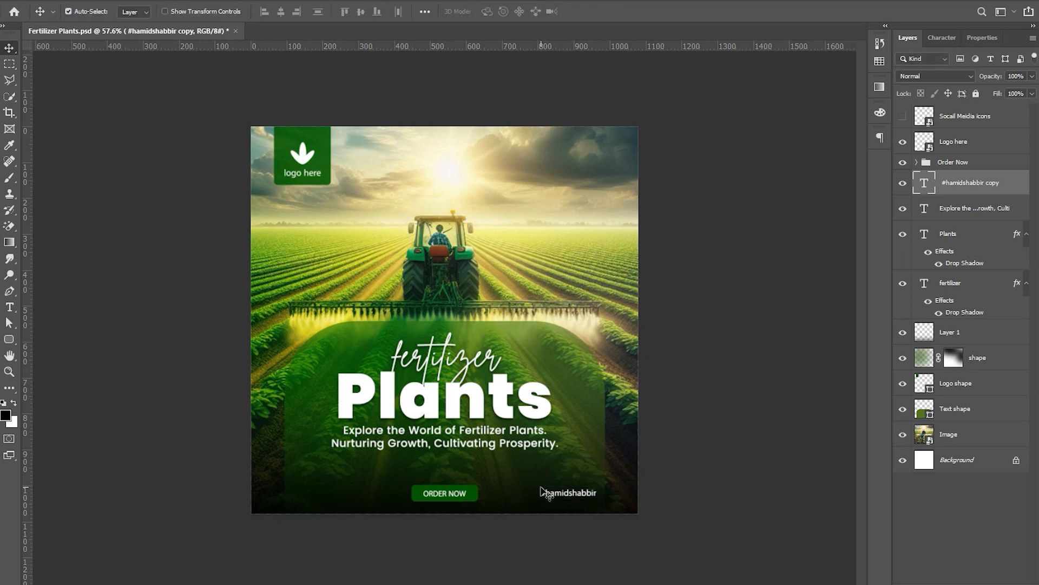
Show the social media icons layer and enlarge the icons to about 136 × 38 px
left_click(905, 120)
key("ctrl+plus")
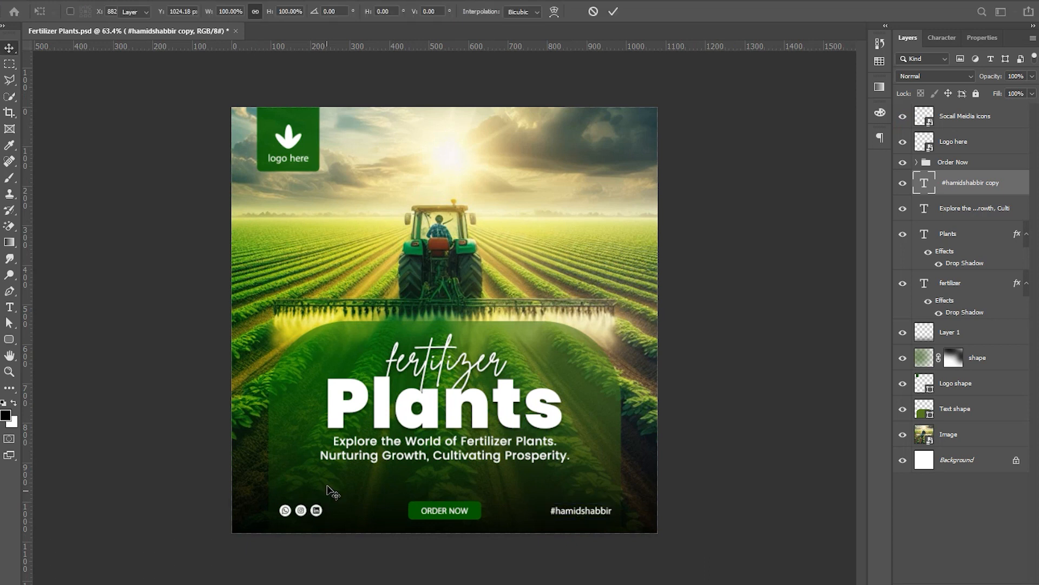
left_click(956, 115)
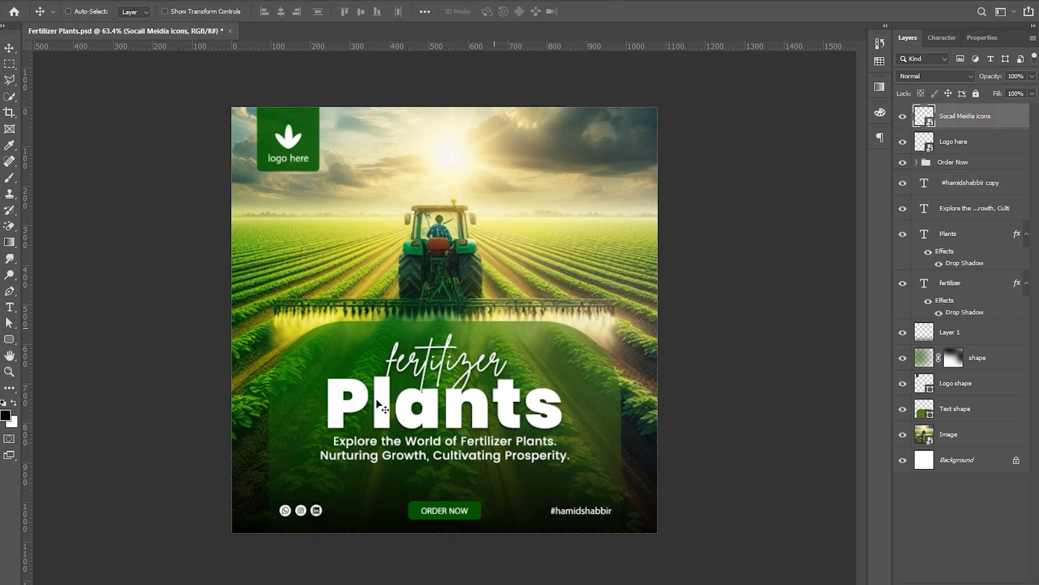
key("ctrl+t")
left_click_drag(326, 501, 336, 505)
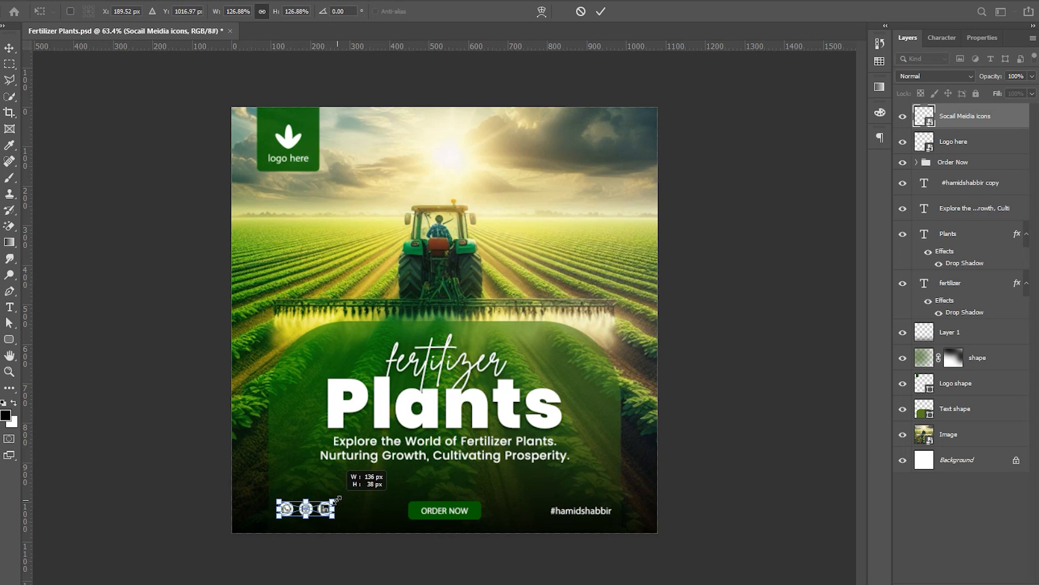
key("Return")
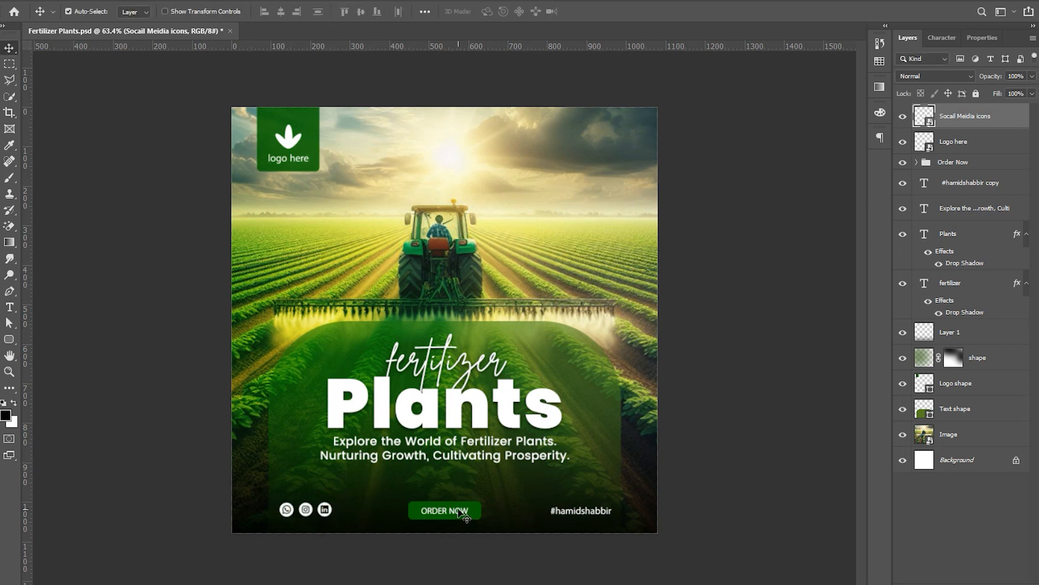
left_click(960, 163, "ctrl")
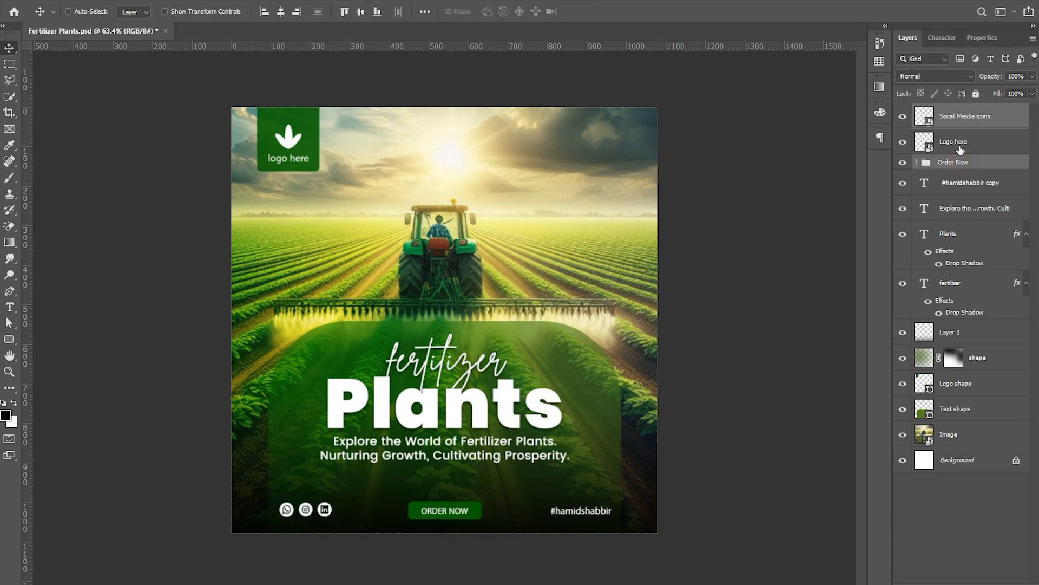
left_click(961, 142, "ctrl")
left_click(361, 12)
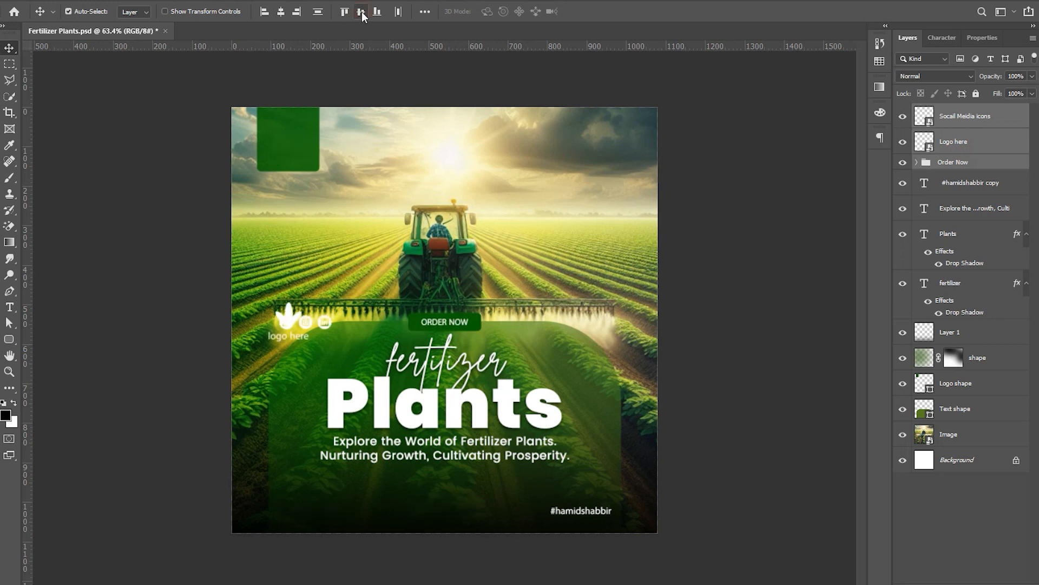
key("ctrl+z")
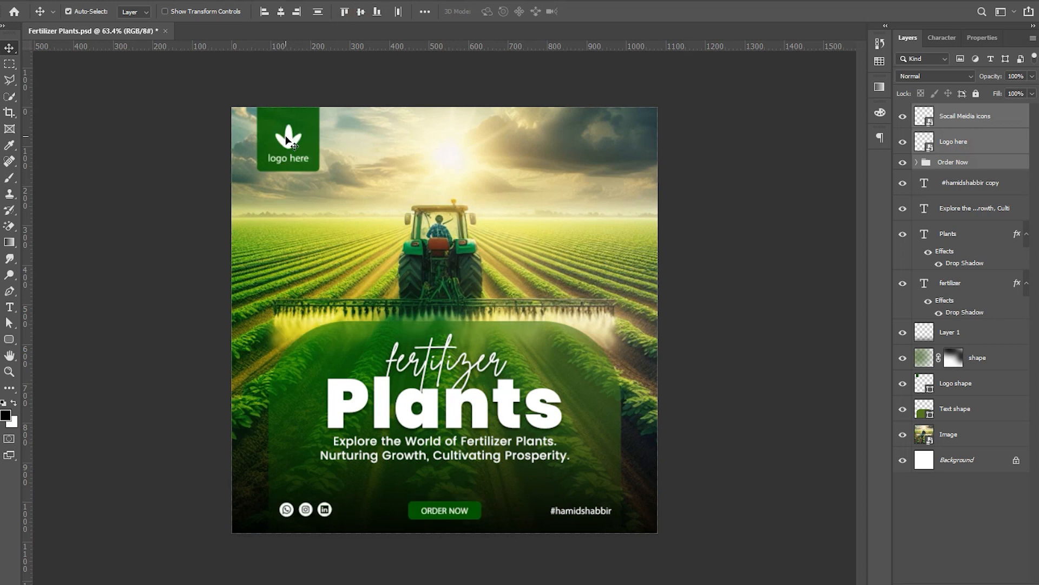
Align the vertical centres of the social media icons and the Order Now group, leaving the logo out, and save the document
left_click(287, 139, "shift")
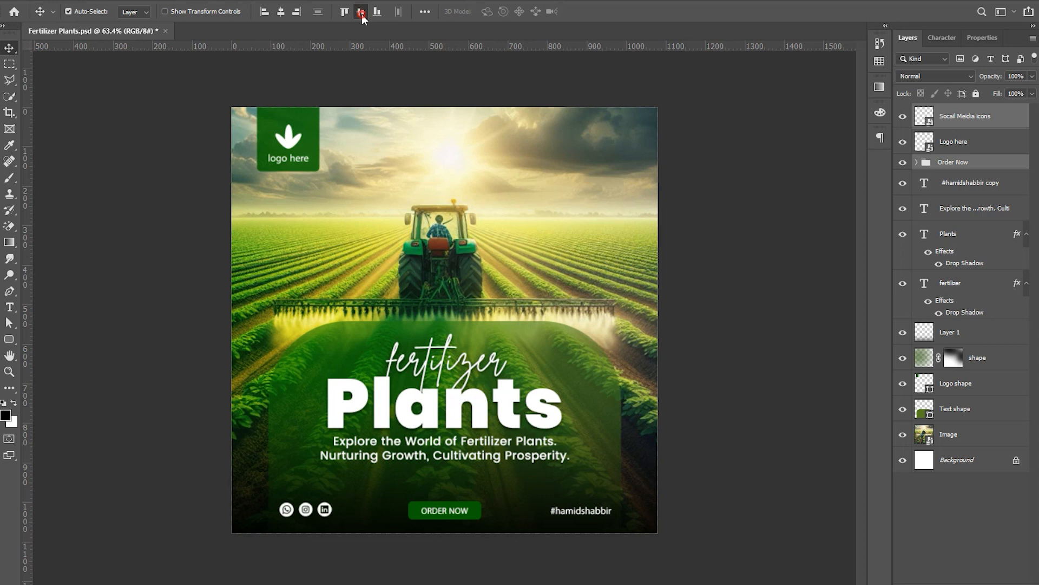
left_click(458, 511, "shift")
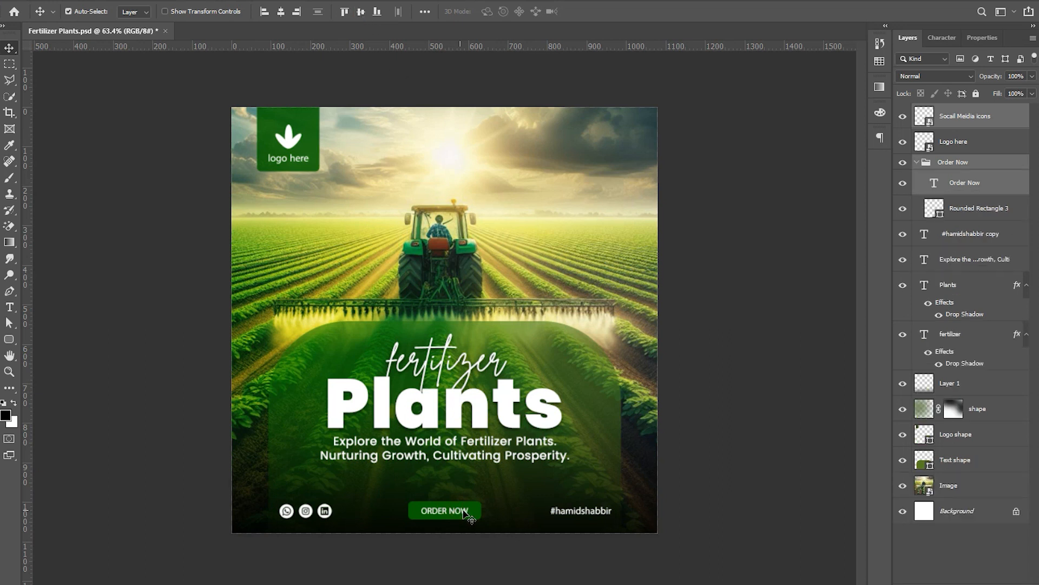
left_click(482, 512, "shift")
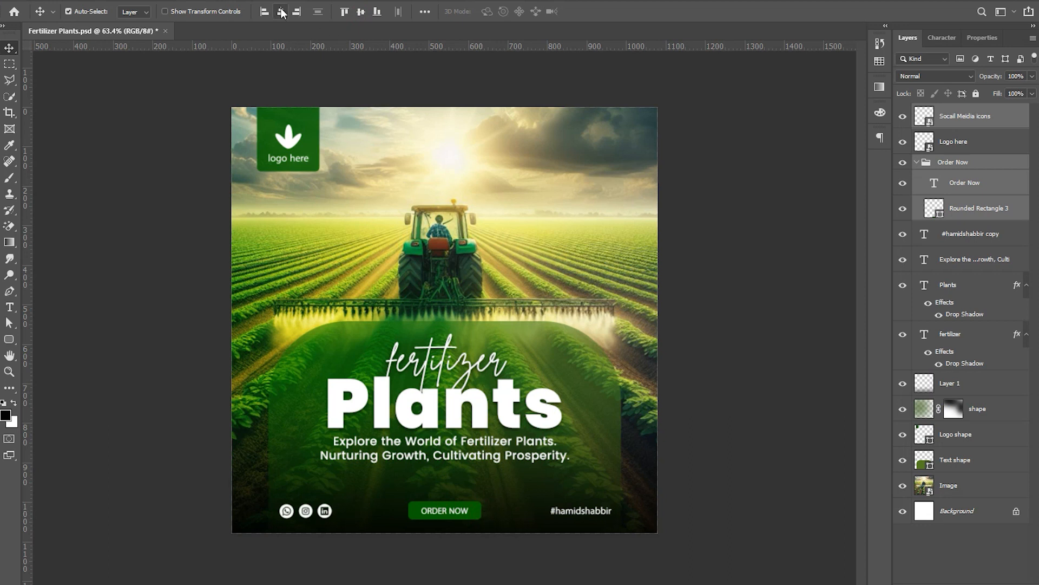
left_click(704, 343)
key("ctrl+s")
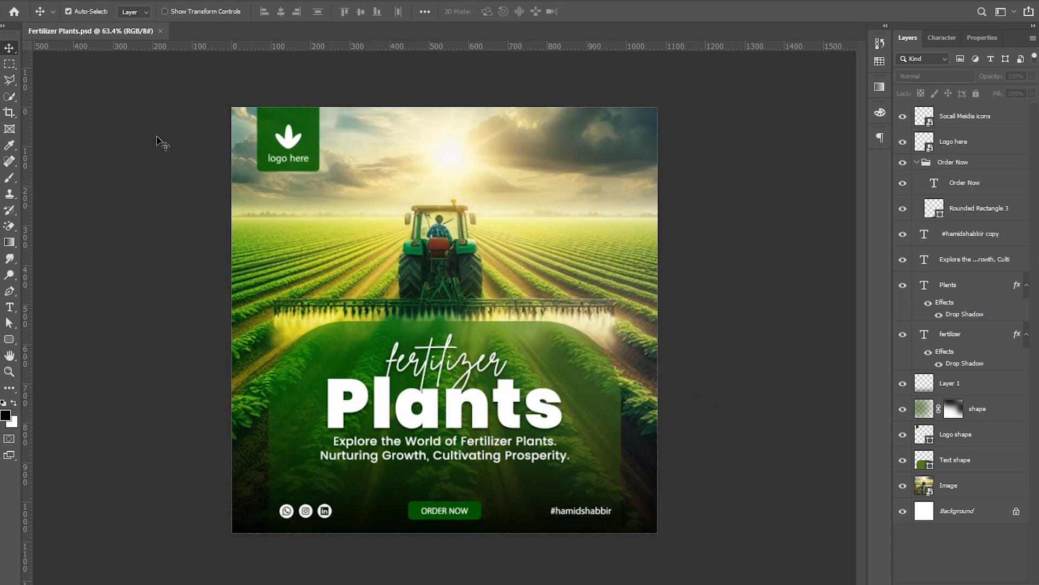
Create a 1080 × 1080 px rectangle with no fill and a white 5 px stroke, starting in the canvas's upper-right area
left_click(9, 339)
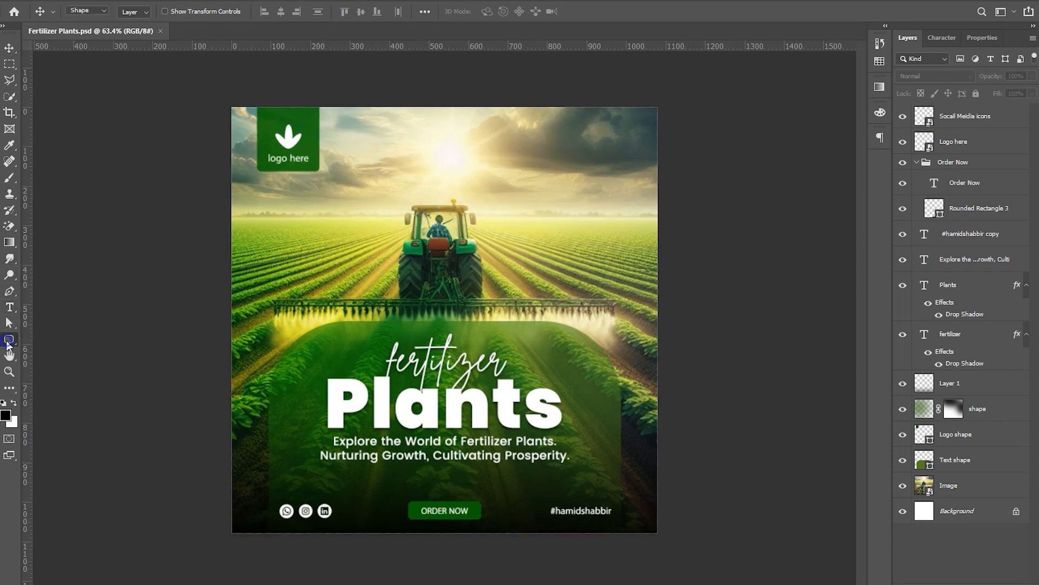
left_click(43, 340)
left_click(137, 11)
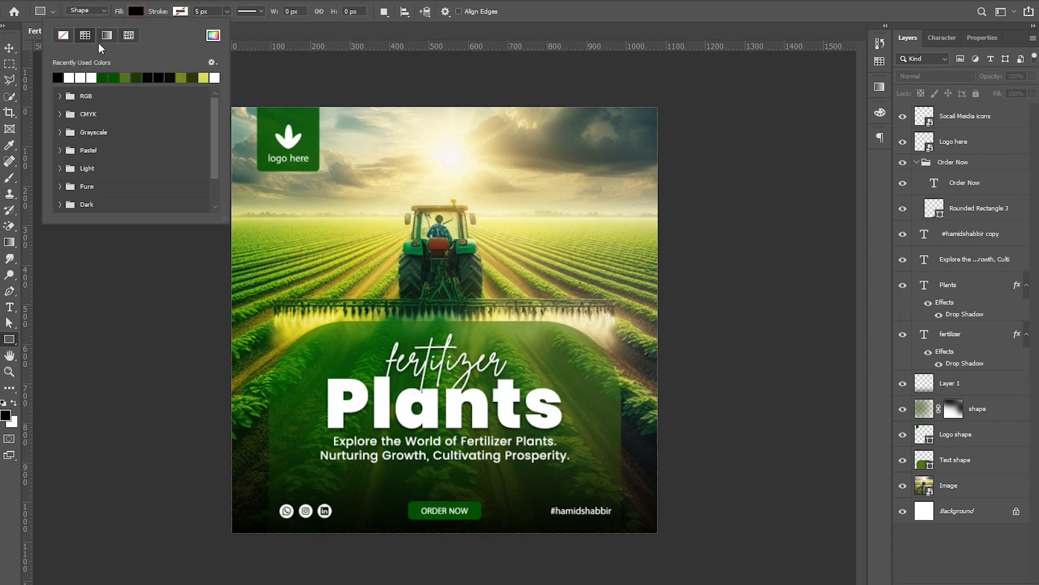
left_click(59, 38)
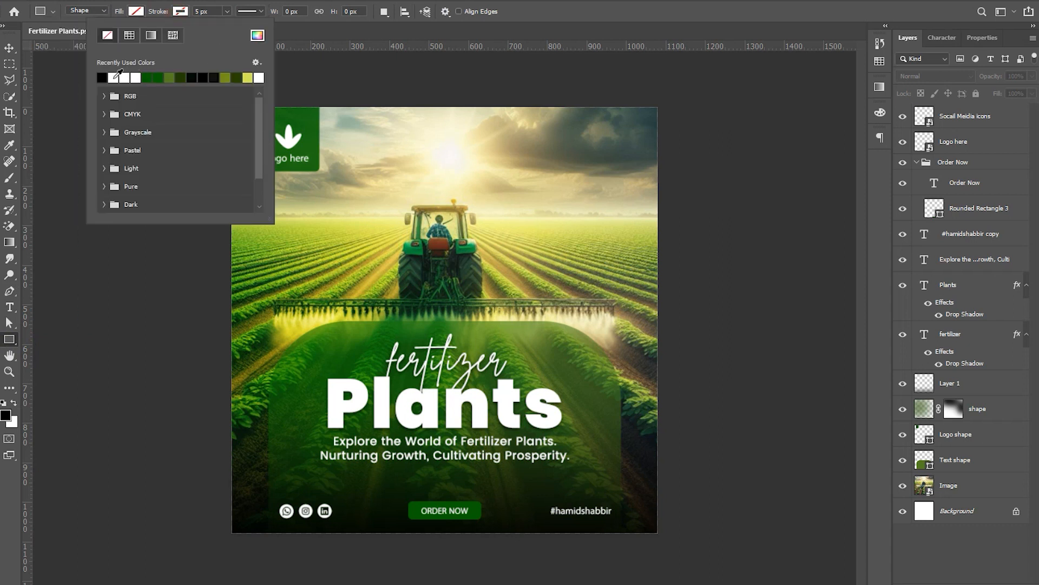
double_click(115, 77)
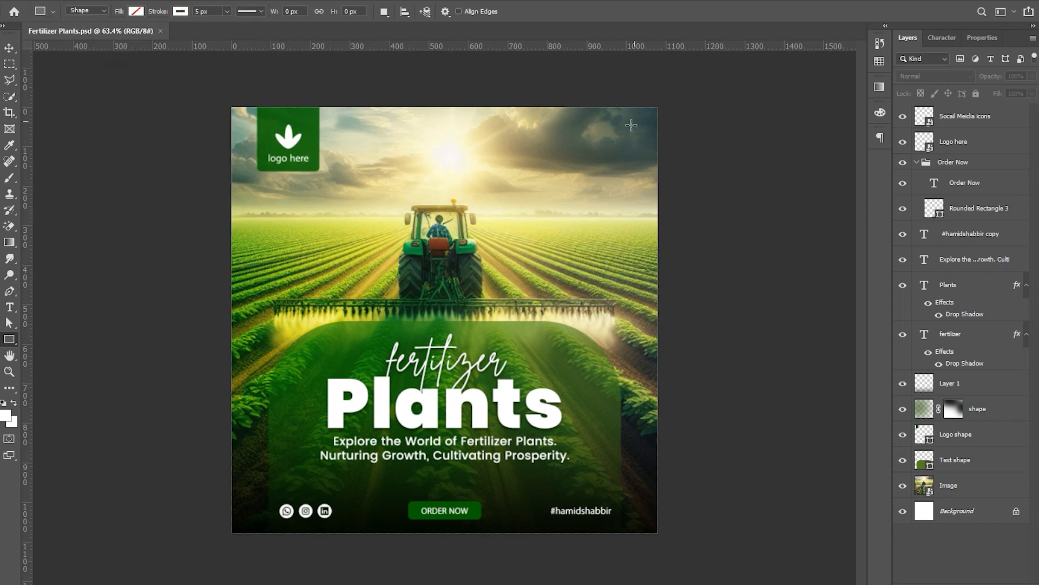
left_click(608, 133)
type("1080")
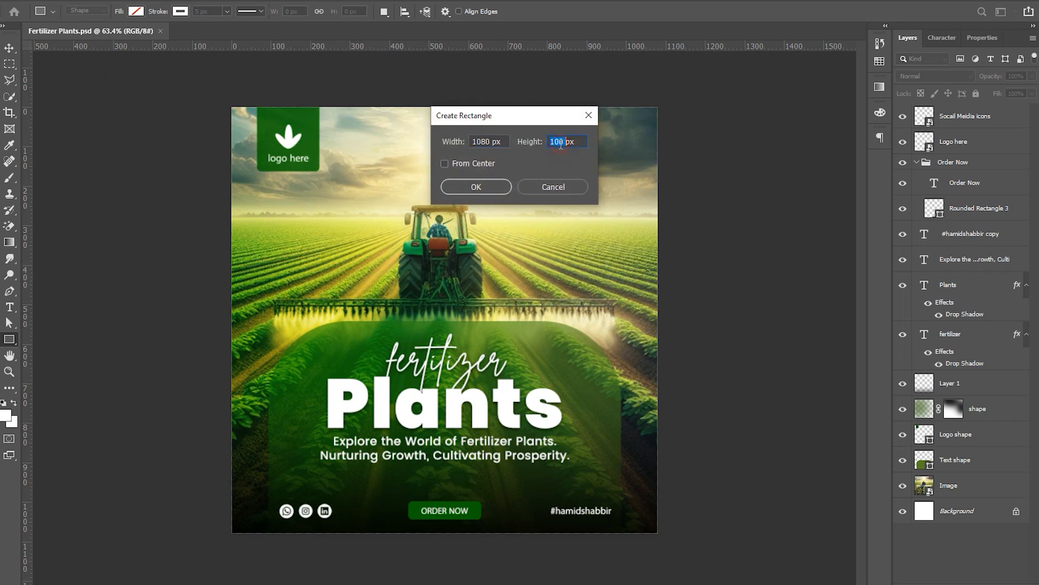
type("108")
left_click(483, 188)
Shift the white rectangle left past the canvas edge to X -93 px and enlarge it to about 1136 px square
key("v")
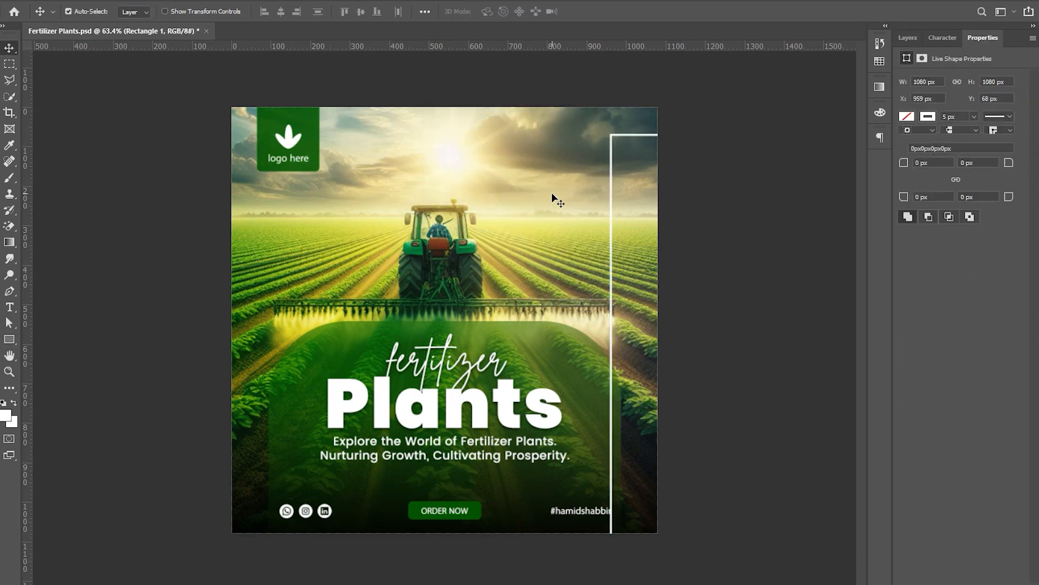
key("shift+Left")
key("shift+Left")
key("shift+Left")
key("shift+Left")
key("shift+Left")
key("shift+Left")
key("shift+Left")
key("shift+Left")
key("shift+Left")
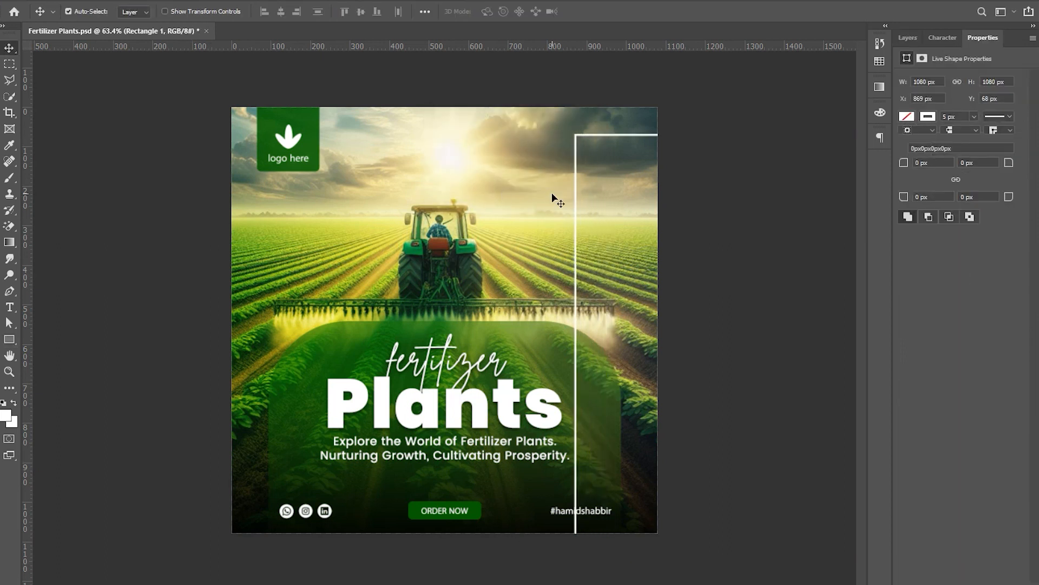
key("ctrl+t")
left_click_drag(594, 190, 228, 200)
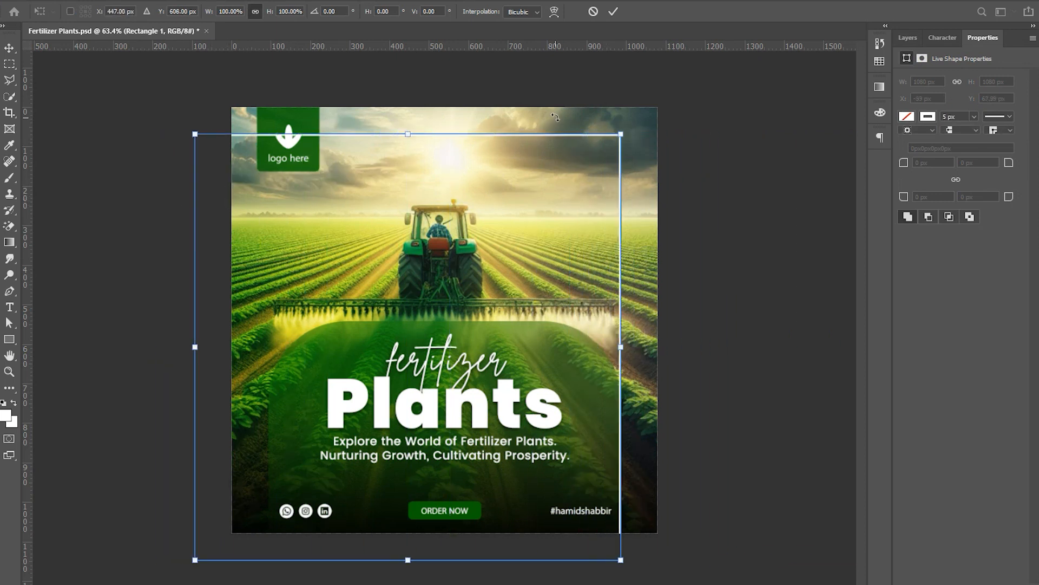
left_click_drag(623, 136, 656, 126)
key("Return")
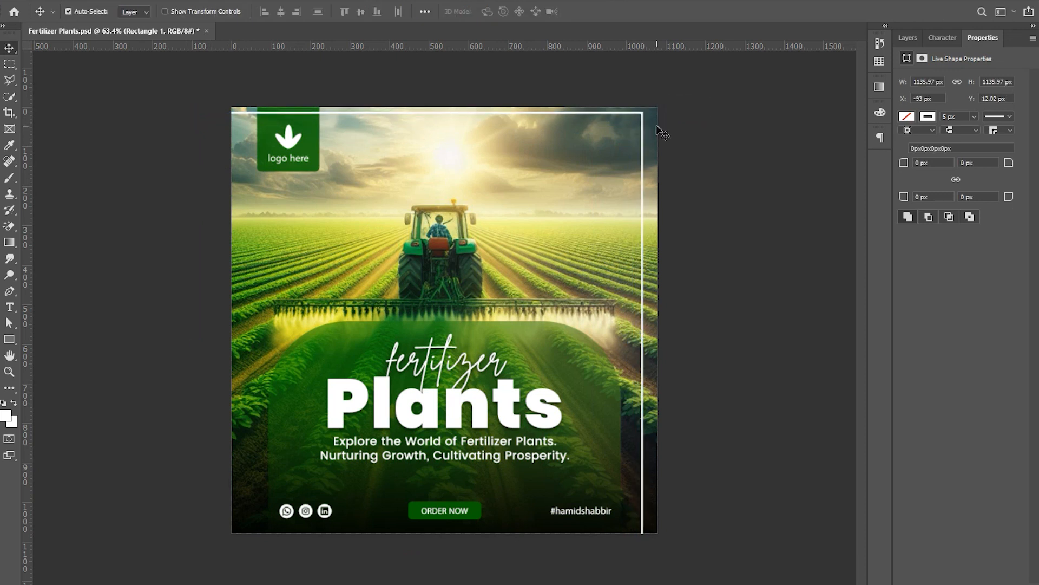
Nudge the white rectangle down so its top edge sits at Y about 48 px
key("shift+Down")
key("shift+Down")
key("shift+Down")
key("Up")
key("Up")
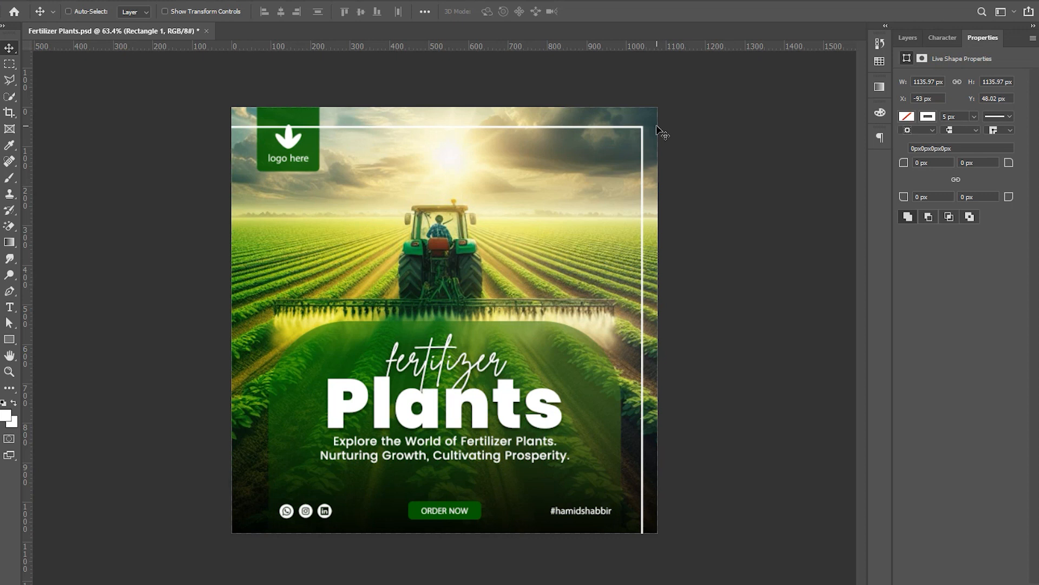
Send the white rectangle behind the logo's green box and the dark bottom gradient, and save the document
key("ctrl+[")
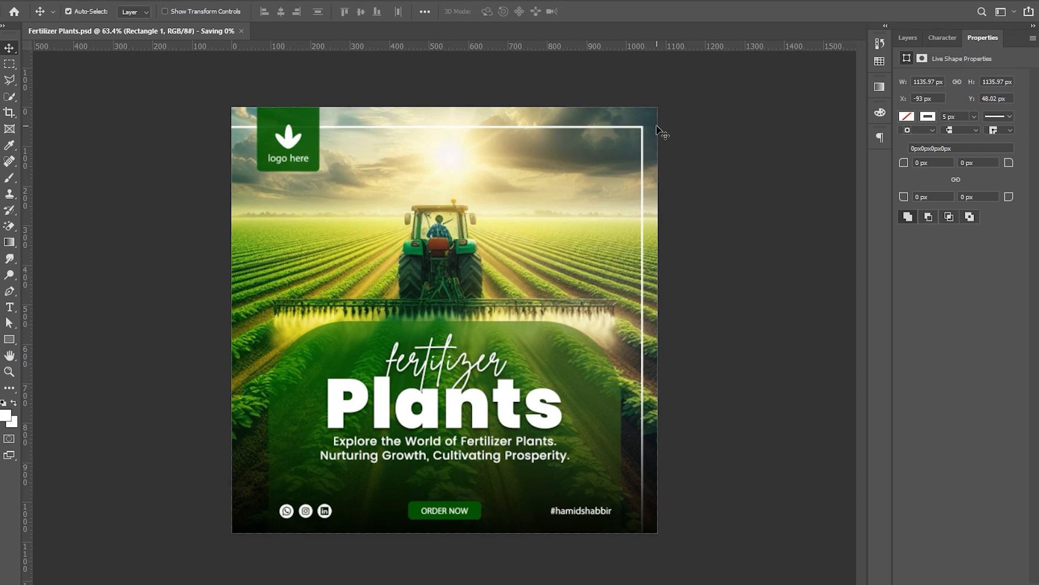
scroll(547, 352, "down", 3)
scroll(499, 368, "up", 4)
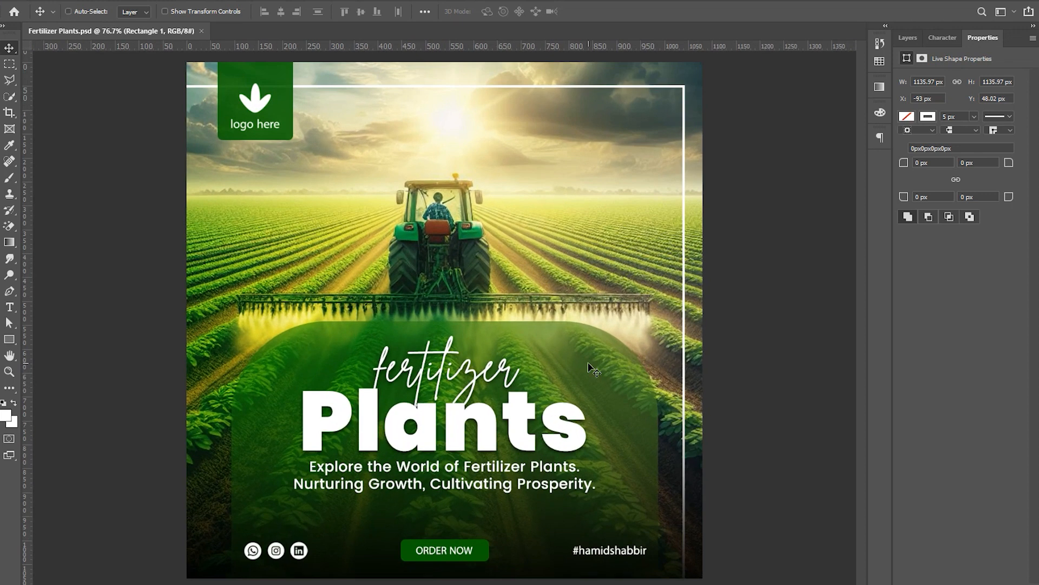